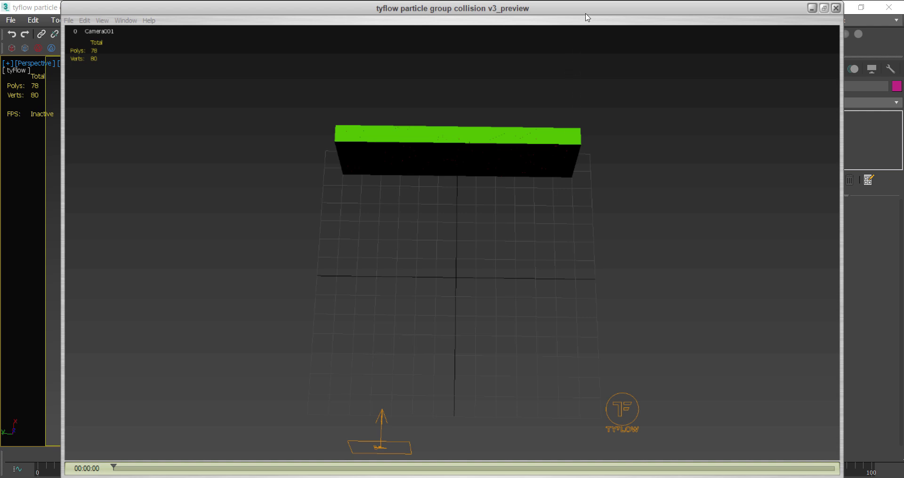
- Watch the tyFlow preview of balls smashing the green wall, scrubbing it back a few frames
{"action": "left_click", "coordinate": [586, 14]}
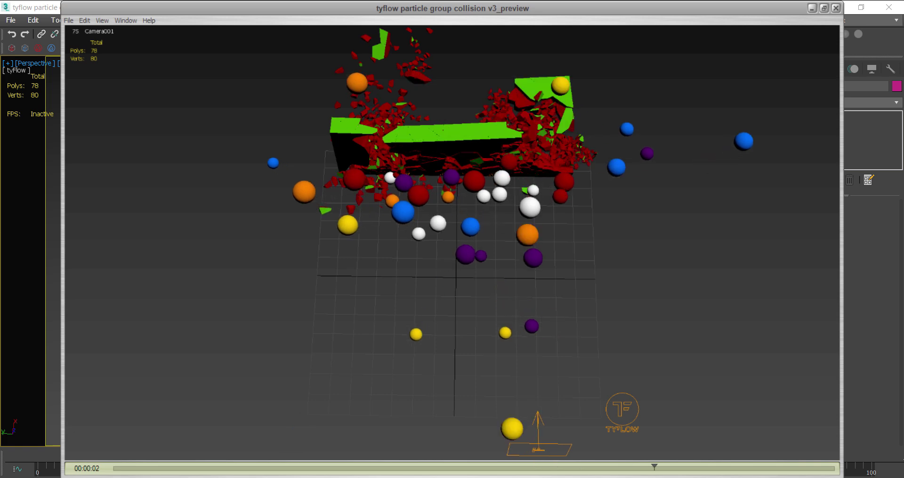
{"action": "mouse_move", "coordinate": [654, 468]}
{"action": "left_mouse_down"}
{"action": "mouse_move", "coordinate": [620, 470]}
{"action": "mouse_move", "coordinate": [636, 470]}
{"action": "left_mouse_up"}
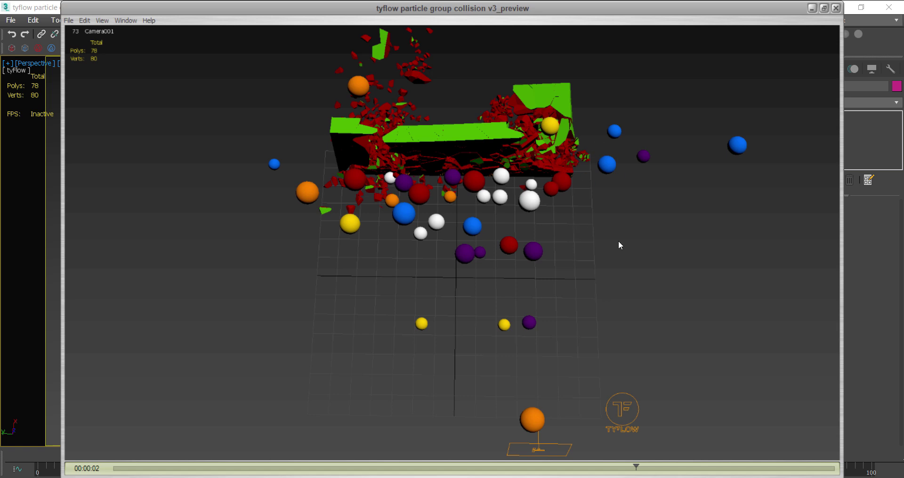
- Close the preview and orbit, zoom and pan around the shattered wall, ending on the Left view
{"action": "left_click", "coordinate": [836, 8]}
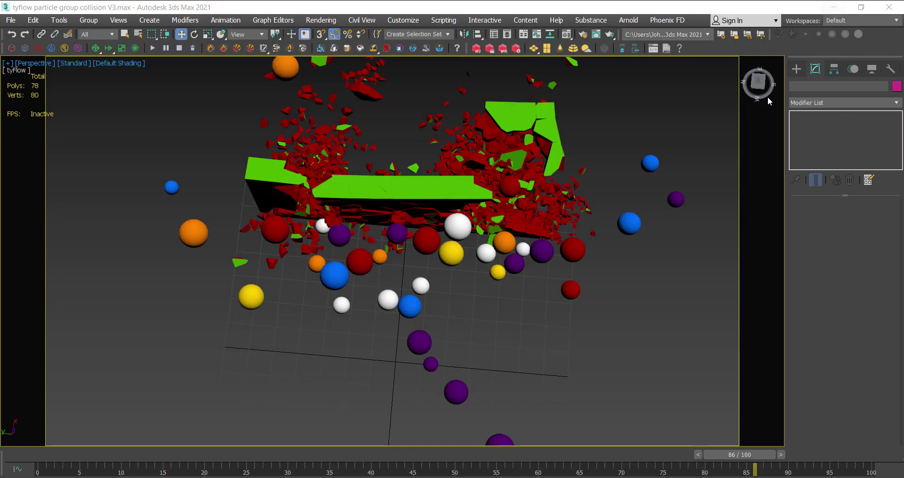
{"action": "scroll", "coordinate": [477, 323], "scroll_direction": "down", "scroll_amount": 5}
{"action": "left_click_drag", "start_coordinate": [758, 84], "coordinate": [741, 89]}
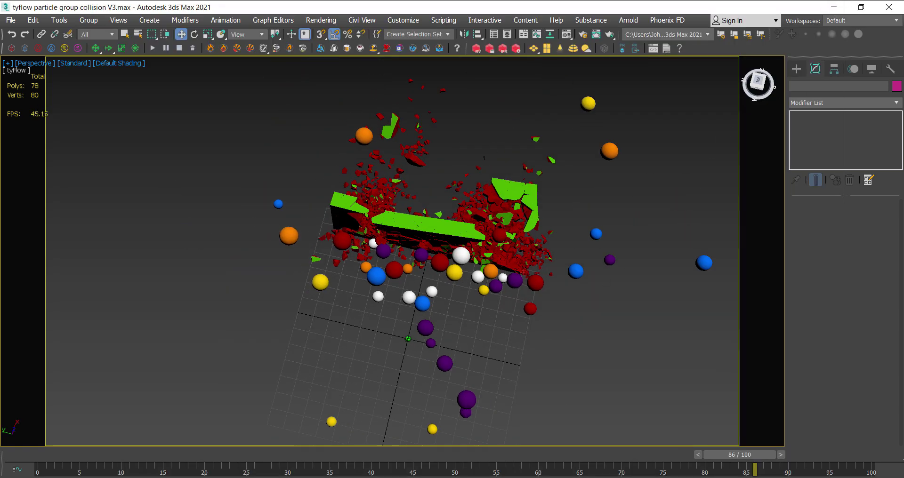
{"action": "scroll", "coordinate": [517, 245], "scroll_direction": "up", "scroll_amount": 2}
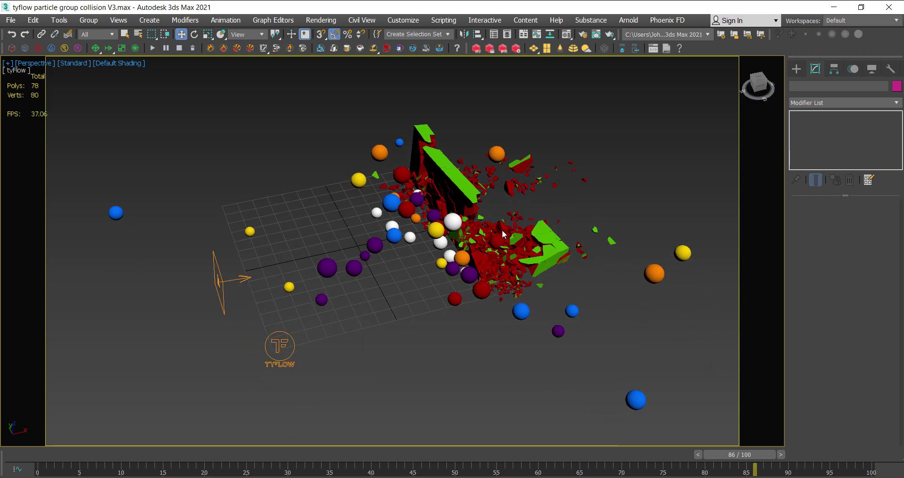
{"action": "scroll", "coordinate": [501, 231], "scroll_direction": "up", "scroll_amount": 4}
{"action": "scroll", "coordinate": [441, 318], "scroll_direction": "down", "scroll_amount": 2}
{"action": "middle_click_drag", "start_coordinate": [441, 318], "coordinate": [546, 280]}
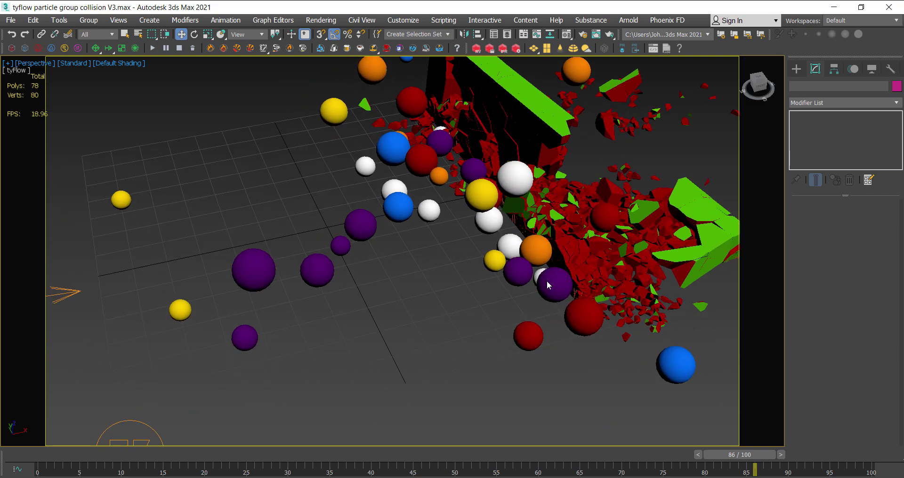
{"action": "left_click", "coordinate": [757, 85]}
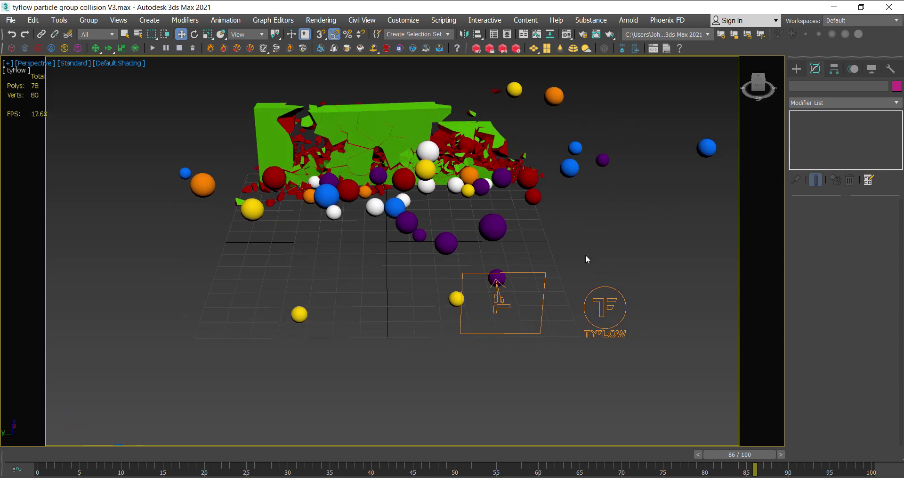
- Rewind to frame 0, select the tyIcon001 emitter and scrub forward to frame 59
{"action": "left_click", "coordinate": [42, 455]}
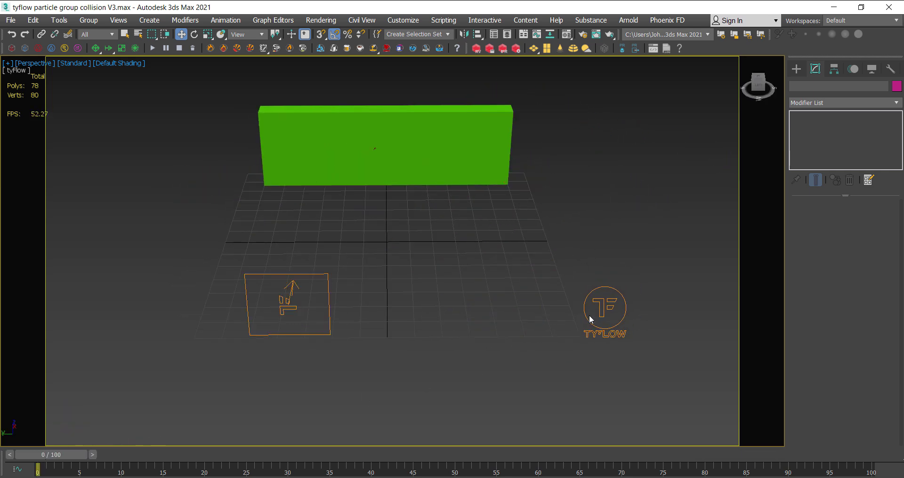
{"action": "left_click", "coordinate": [330, 290]}
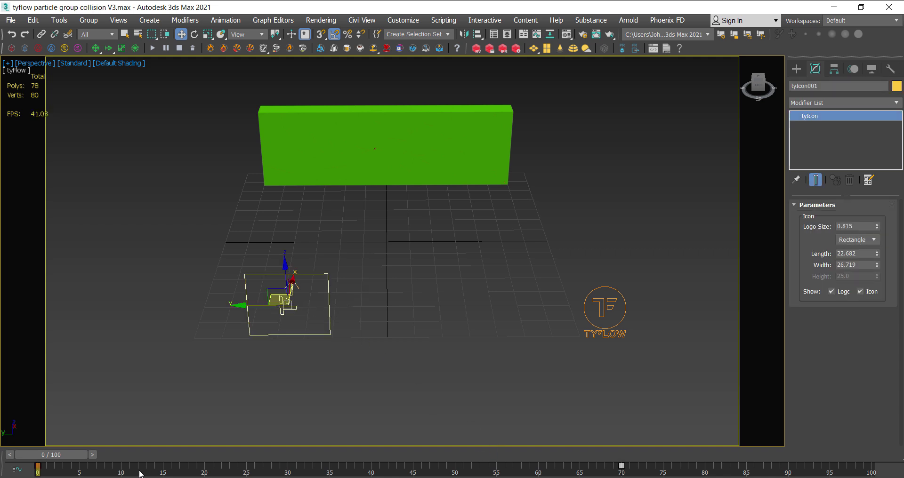
{"action": "mouse_move", "coordinate": [57, 453]}
{"action": "left_mouse_down"}
{"action": "mouse_move", "coordinate": [454, 433]}
{"action": "mouse_move", "coordinate": [645, 447]}
{"action": "mouse_move", "coordinate": [280, 422]}
{"action": "mouse_move", "coordinate": [55, 428]}
{"action": "left_mouse_up"}
- Switch to Move, pan the view slightly and bring up the Scene Explorer listing all objects
{"action": "key", "text": "w"}
{"action": "middle_click_drag", "start_coordinate": [650, 231], "coordinate": [642, 247]}
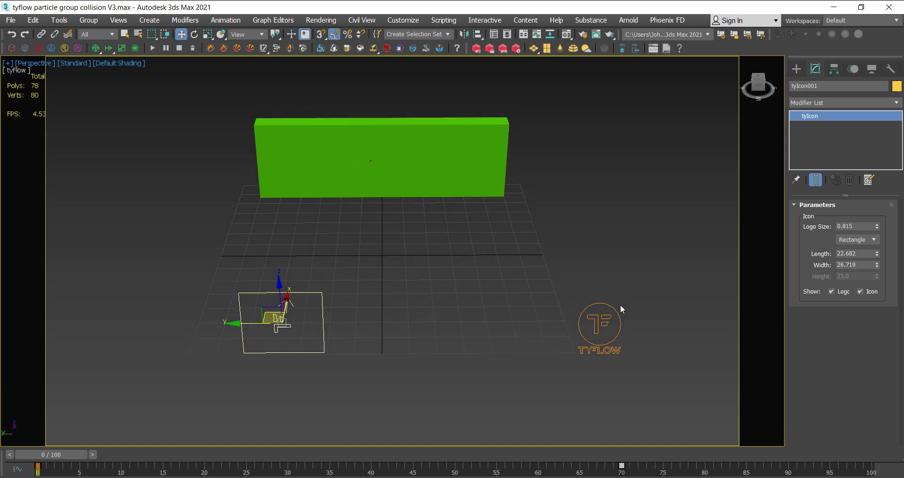
{"action": "left_click", "coordinate": [507, 37]}
- Unhide the Wall, isolate it with edged faces shown, and view it from the Left
{"action": "left_click", "coordinate": [318, 239]}
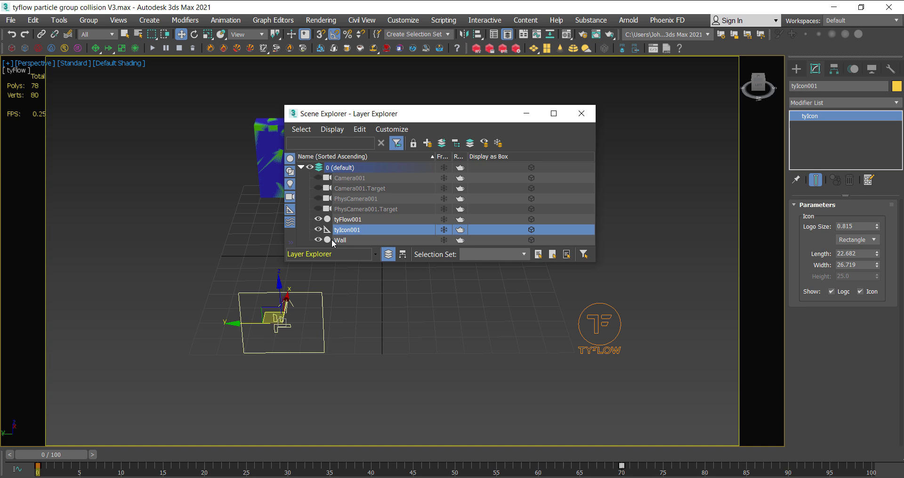
{"action": "left_click", "coordinate": [581, 113]}
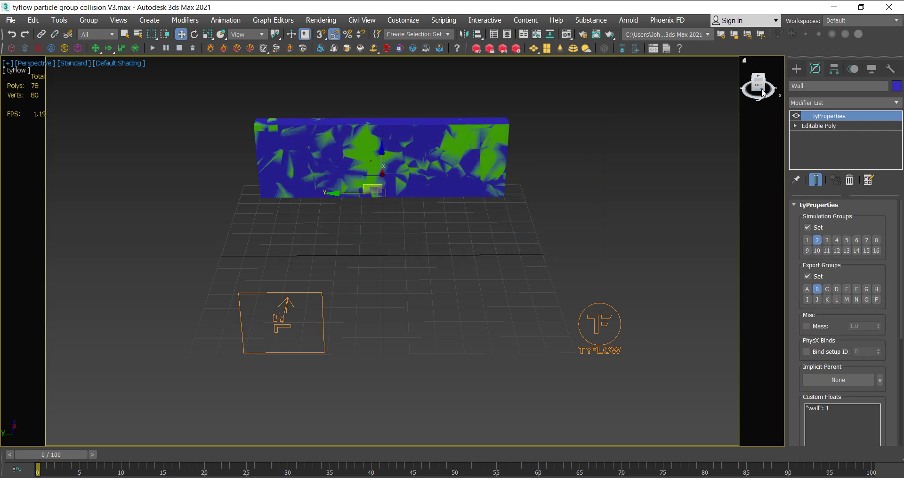
{"action": "middle_click_drag", "start_coordinate": [499, 169], "coordinate": [437, 174], "text": "alt"}
{"action": "right_click", "coordinate": [426, 173]}
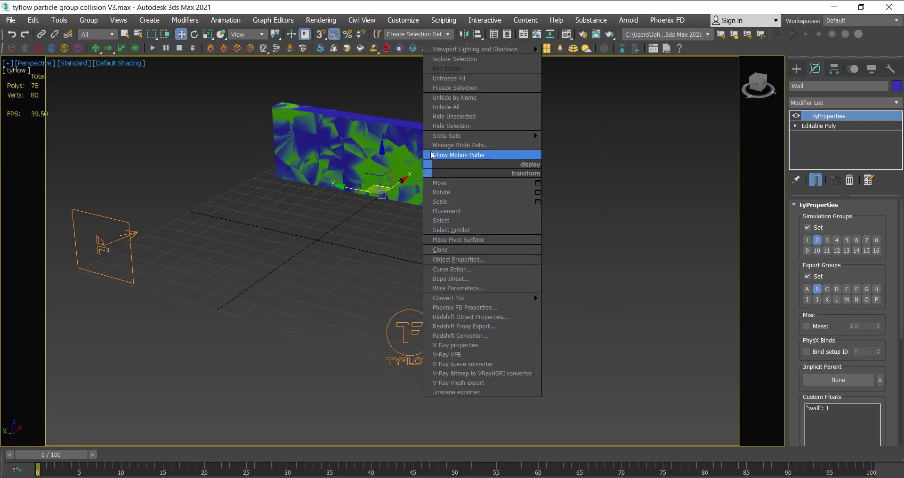
{"action": "left_click", "coordinate": [461, 64]}
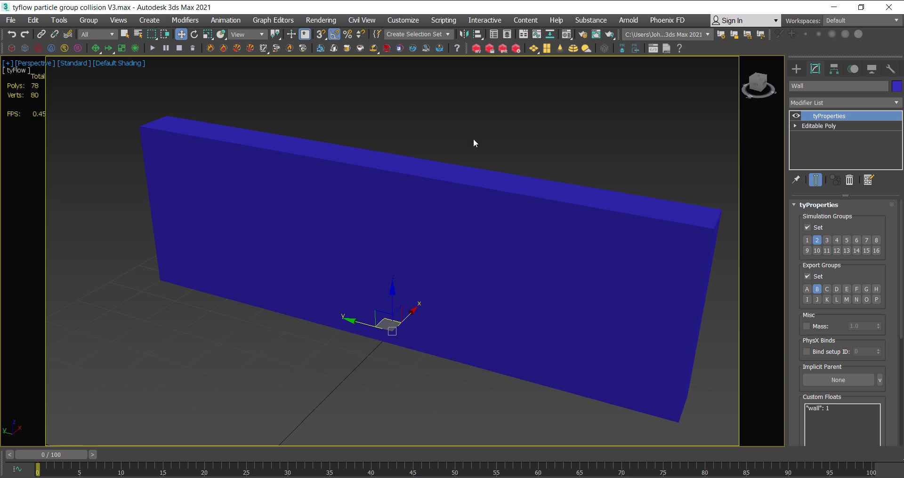
{"action": "key", "text": "F4"}
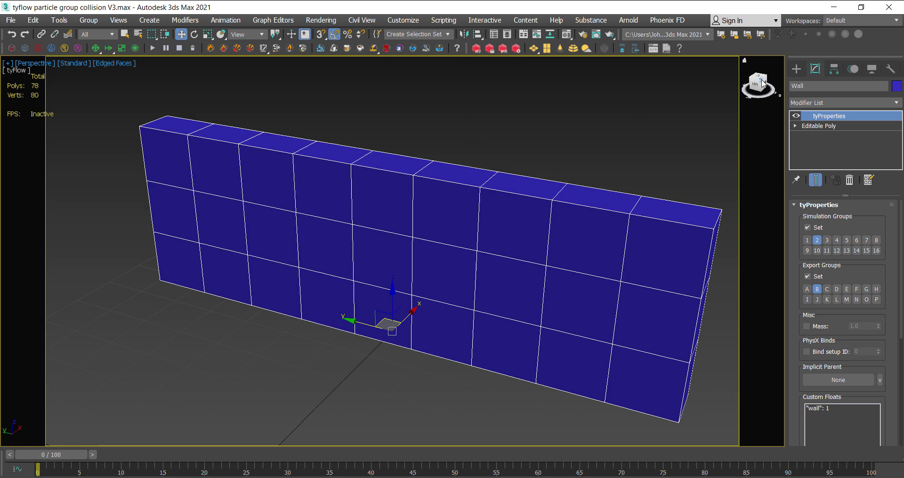
{"action": "left_click", "coordinate": [754, 88]}
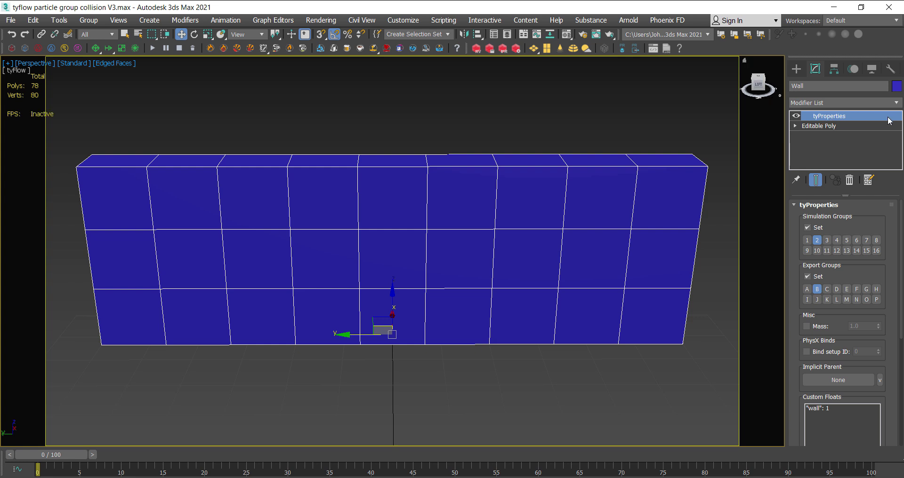
- Scroll the Wall's tyProperties to Custom Floats and select the 'wall' float with value 1.0
{"action": "left_click", "coordinate": [897, 103]}
{"action": "left_click_drag", "start_coordinate": [897, 172], "coordinate": [897, 423]}
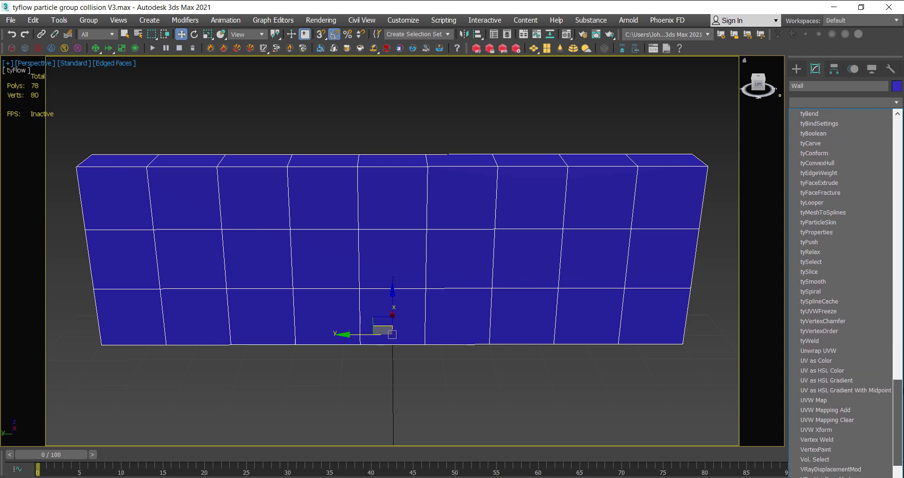
{"action": "left_click", "coordinate": [753, 215]}
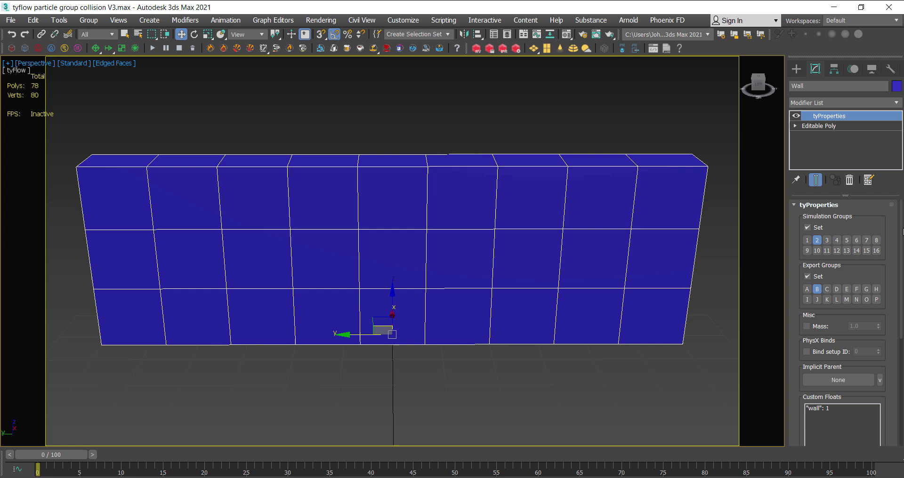
{"action": "left_click_drag", "start_coordinate": [902, 255], "coordinate": [901, 319]}
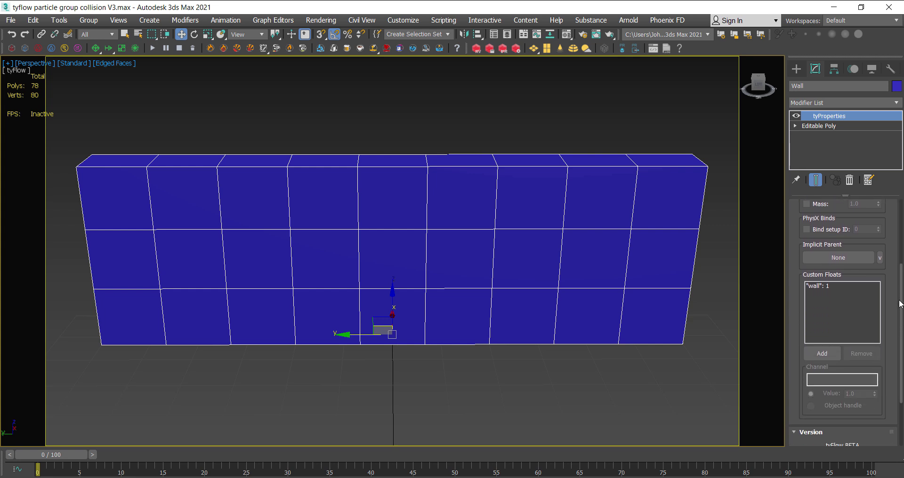
{"action": "left_click", "coordinate": [829, 285]}
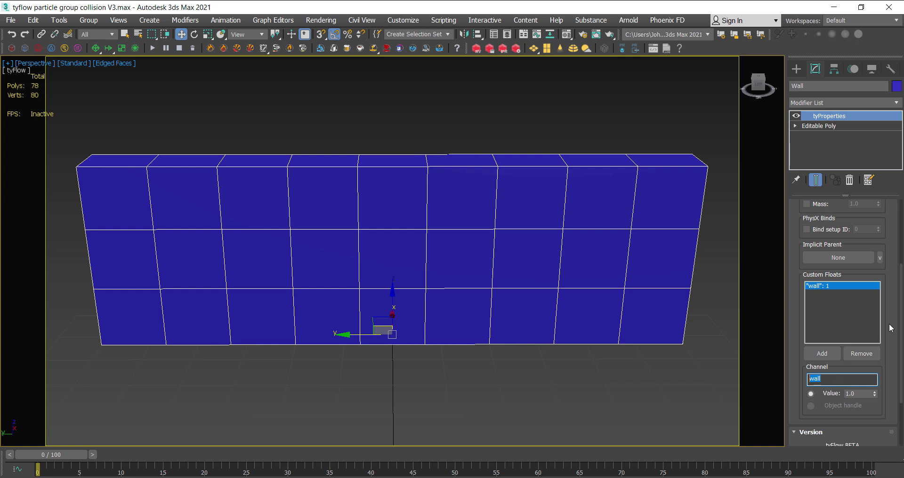
- End the wall isolation, check the Scene Explorer, and select tyFlow001 to reach its Editor rollout
{"action": "right_click", "coordinate": [529, 132]}
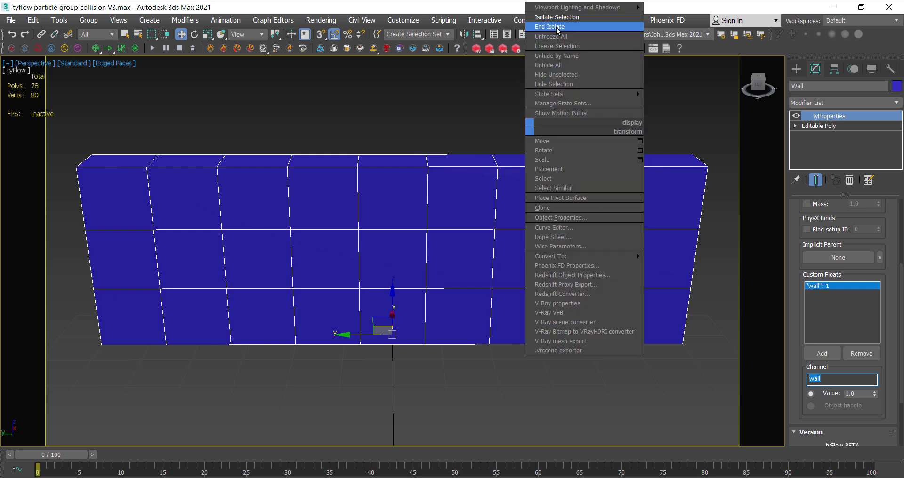
{"action": "left_click", "coordinate": [557, 28]}
{"action": "left_click", "coordinate": [507, 35]}
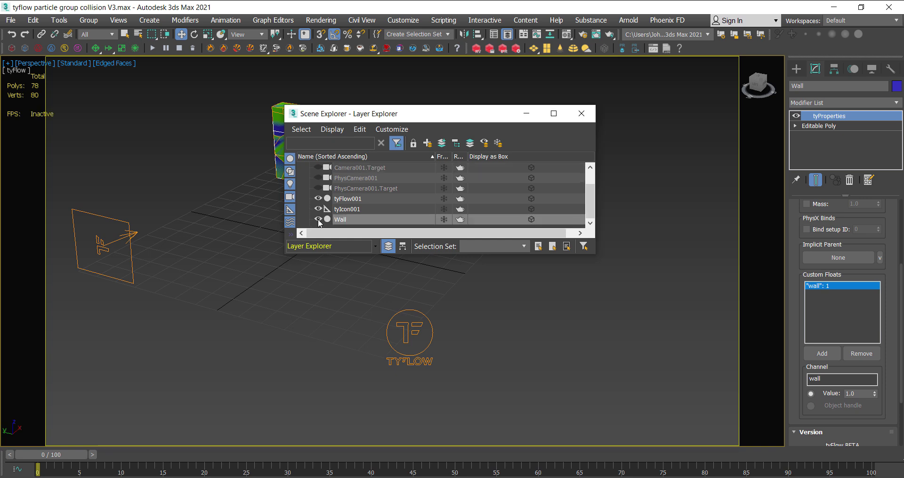
{"action": "left_click", "coordinate": [580, 113]}
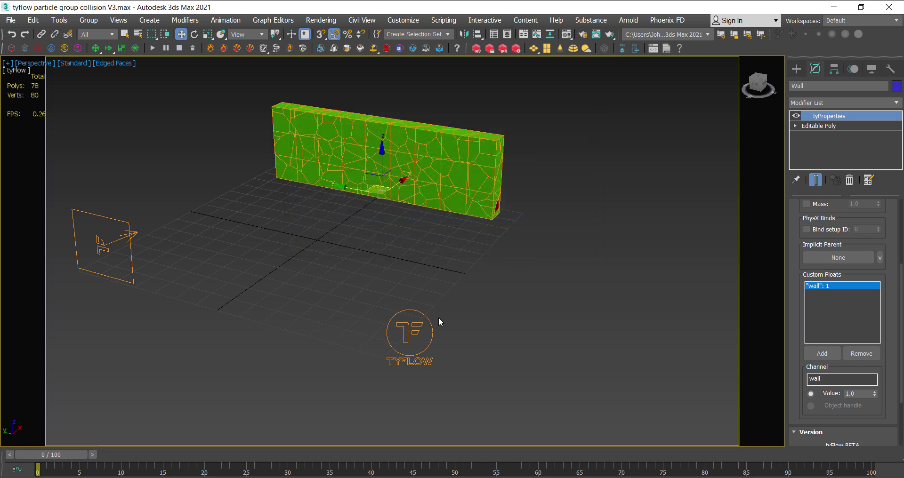
{"action": "left_click", "coordinate": [426, 317]}
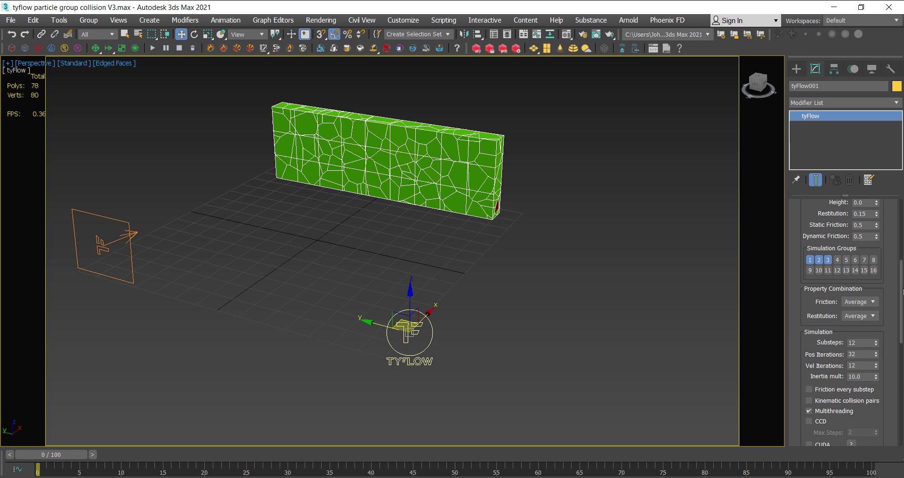
{"action": "scroll", "coordinate": [900, 297], "scroll_direction": "up", "scroll_amount": 3}
- Open tyFlow001's event graph and pan it to frame BALLS, WALL, Event 003 and SECONDARY FRACTURING
{"action": "left_click", "coordinate": [854, 232]}
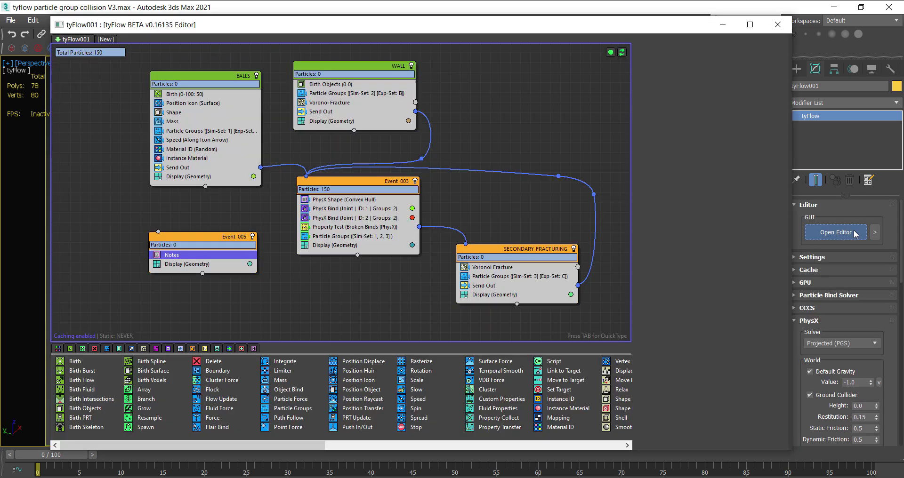
{"action": "mouse_move", "coordinate": [456, 122]}
{"action": "middle_mouse_down"}
{"action": "mouse_move", "coordinate": [434, 153]}
{"action": "mouse_move", "coordinate": [481, 130]}
{"action": "middle_mouse_up"}
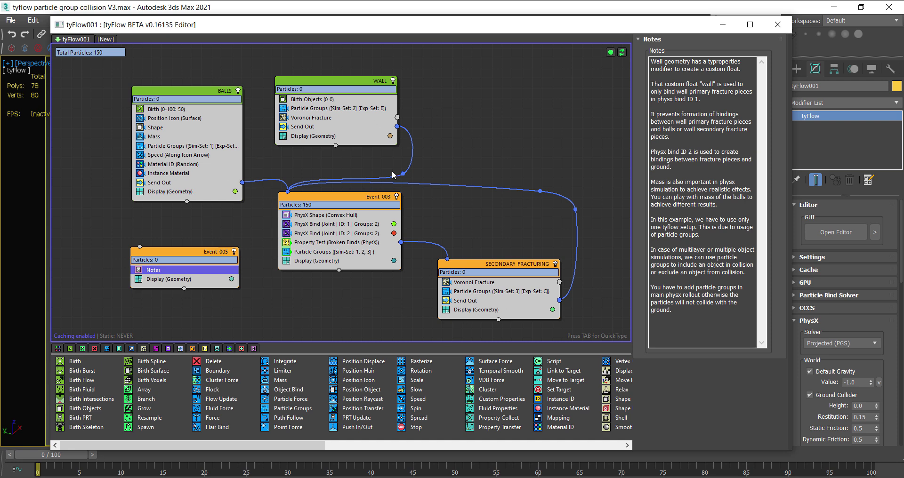
{"action": "middle_click_drag", "start_coordinate": [444, 151], "coordinate": [460, 151]}
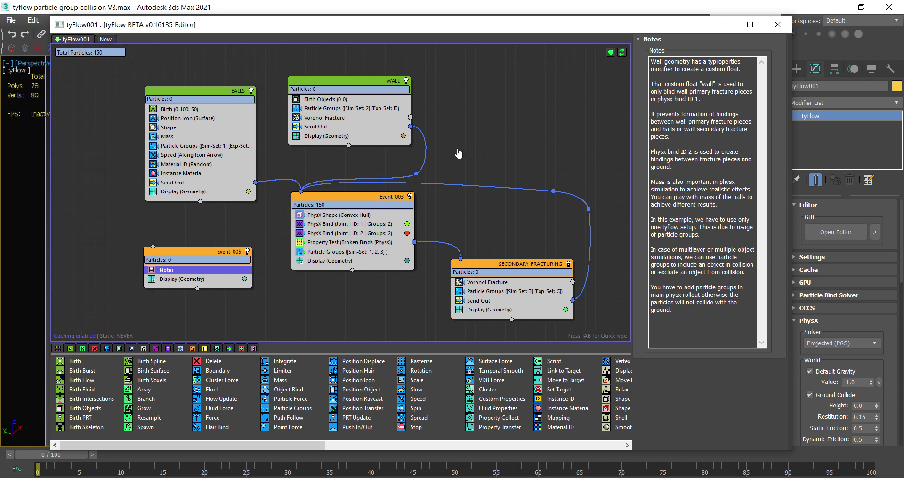
{"action": "left_click", "coordinate": [358, 83]}
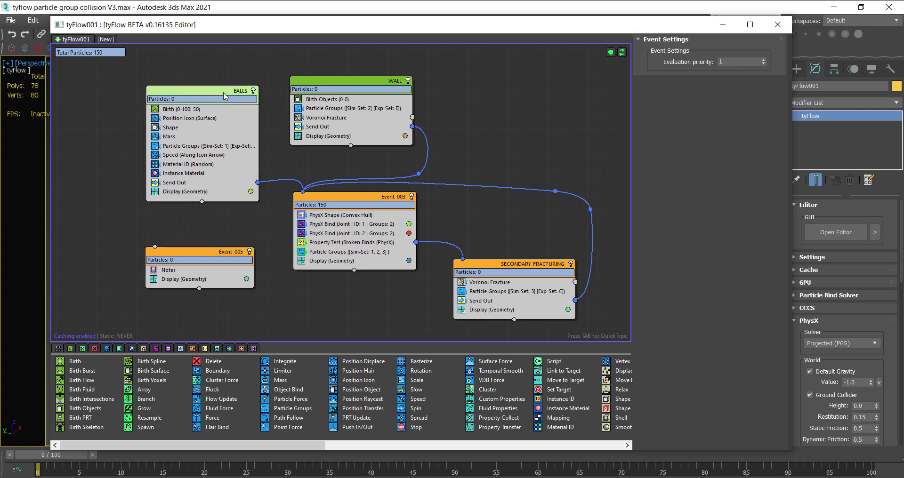
- Inspect the WALL event's Birth Objects, Particle Groups, 150-point Voronoi Fracture and Send Out operators
{"action": "left_click", "coordinate": [392, 82]}
{"action": "left_click", "coordinate": [354, 101]}
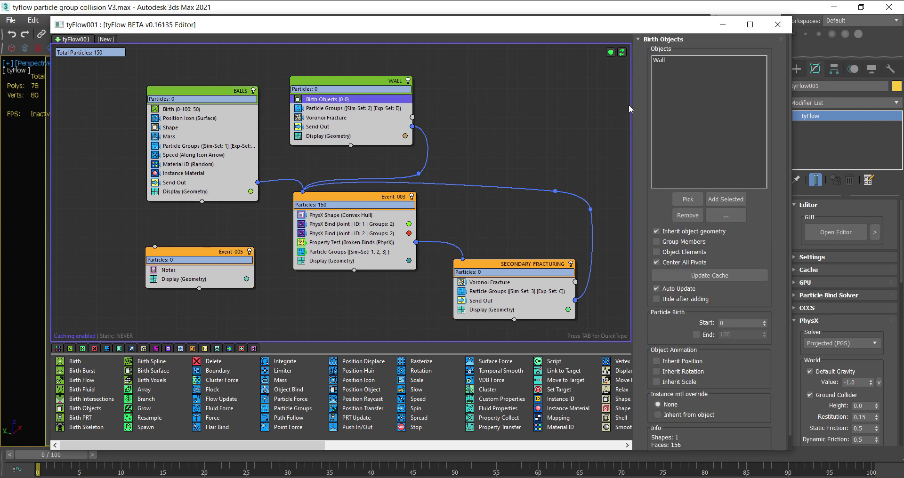
{"action": "left_click", "coordinate": [359, 109]}
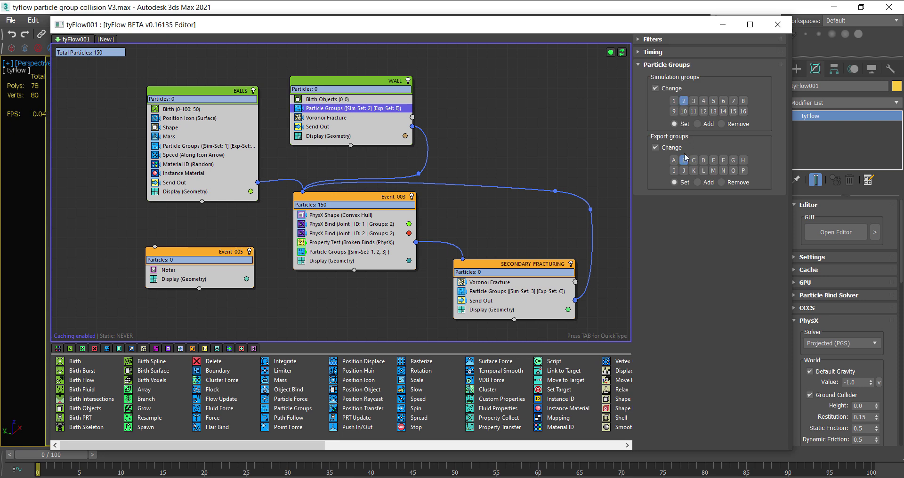
{"action": "left_click", "coordinate": [338, 119]}
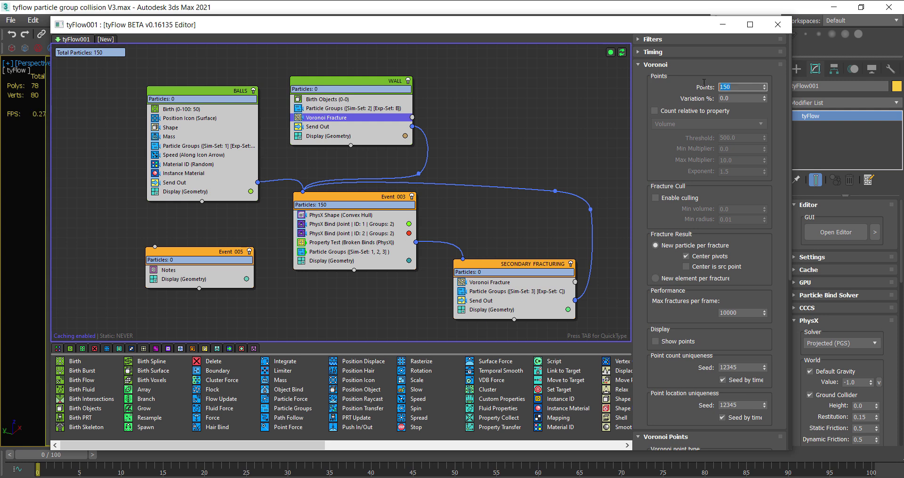
{"action": "left_click_drag", "start_coordinate": [790, 90], "coordinate": [789, 205]}
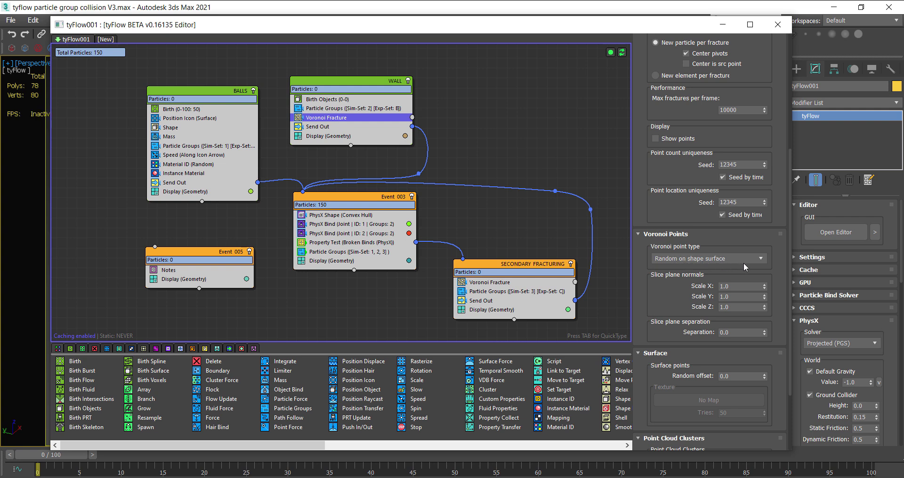
{"action": "left_click", "coordinate": [348, 127]}
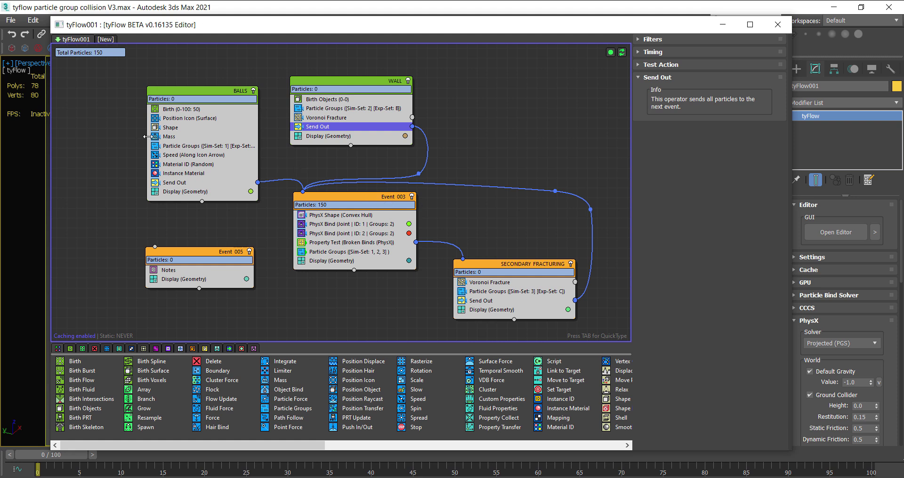
- Widen the BALLS node and review its Birth, Position Icon and Shape operators
{"action": "left_click_drag", "start_coordinate": [146, 136], "coordinate": [137, 136]}
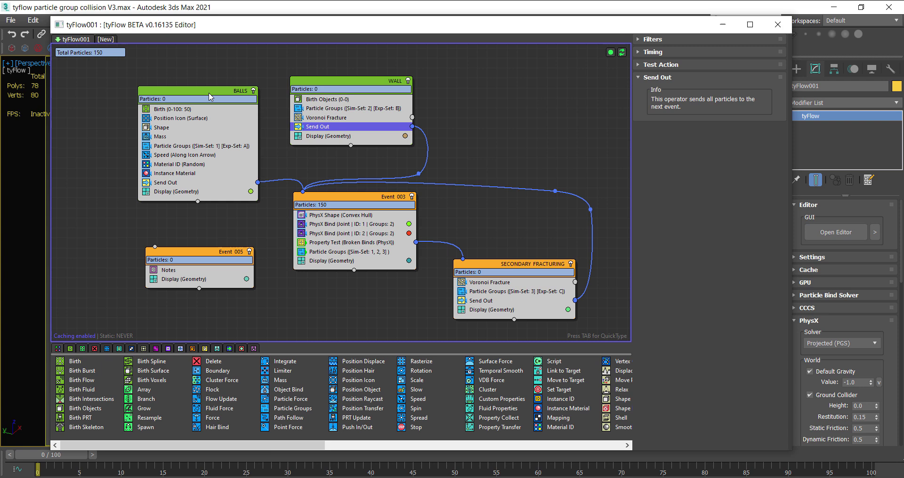
{"action": "left_click", "coordinate": [189, 110]}
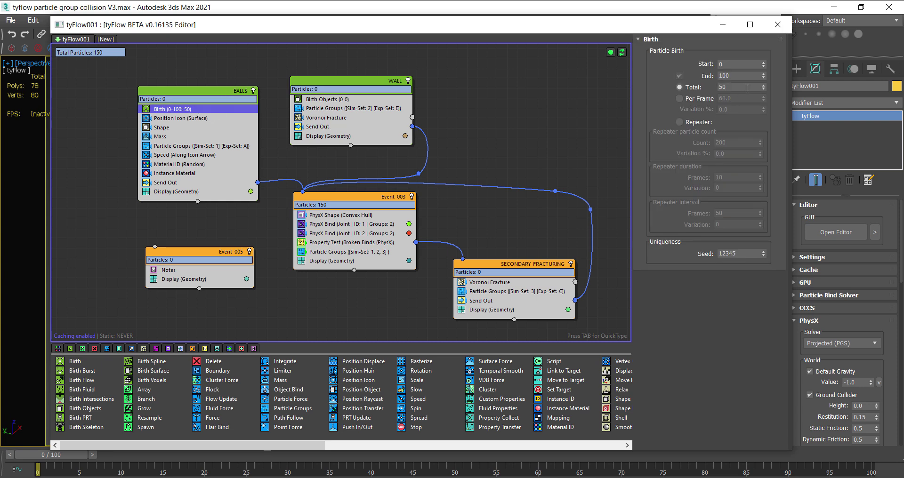
{"action": "left_click", "coordinate": [190, 122]}
{"action": "left_click", "coordinate": [176, 128]}
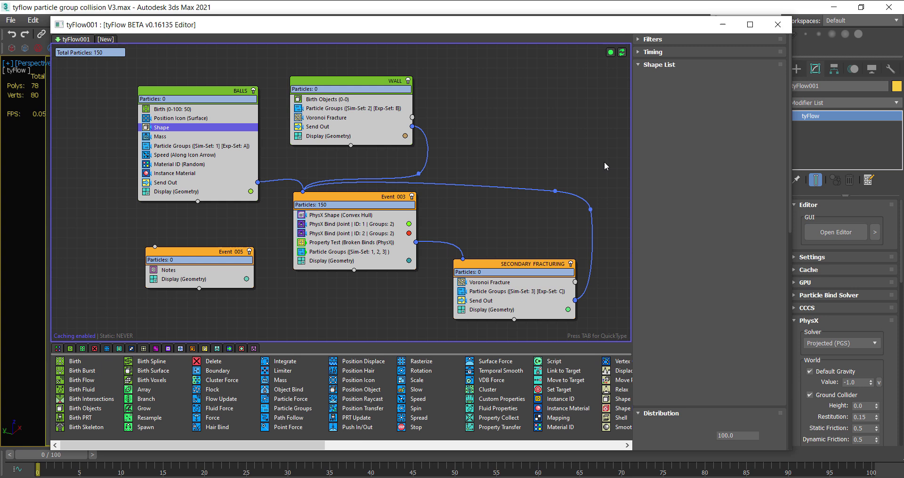
{"action": "left_click_drag", "start_coordinate": [790, 111], "coordinate": [779, 269]}
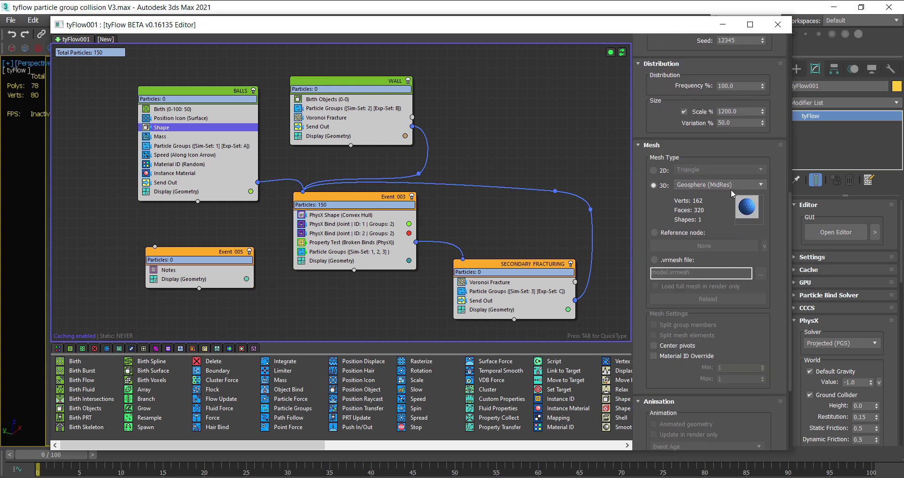
- Review the BALLS mass 3.0, particle groups, speed 50 and random material IDs 3–8
{"action": "left_click", "coordinate": [177, 137]}
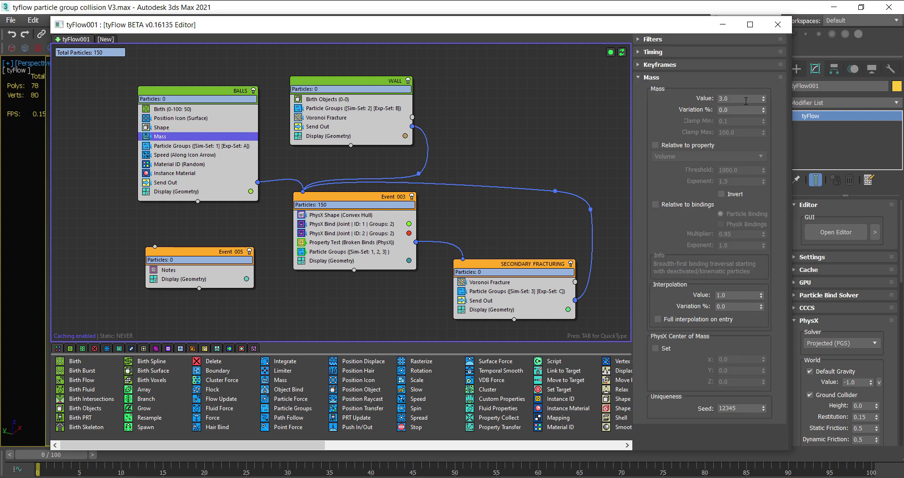
{"action": "left_click_drag", "start_coordinate": [746, 102], "coordinate": [716, 100]}
{"action": "left_click", "coordinate": [206, 147]}
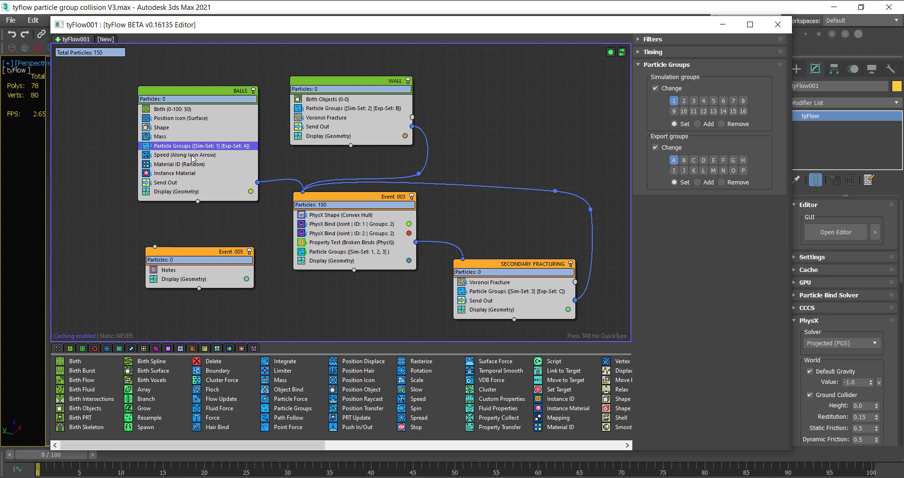
{"action": "left_click", "coordinate": [193, 155]}
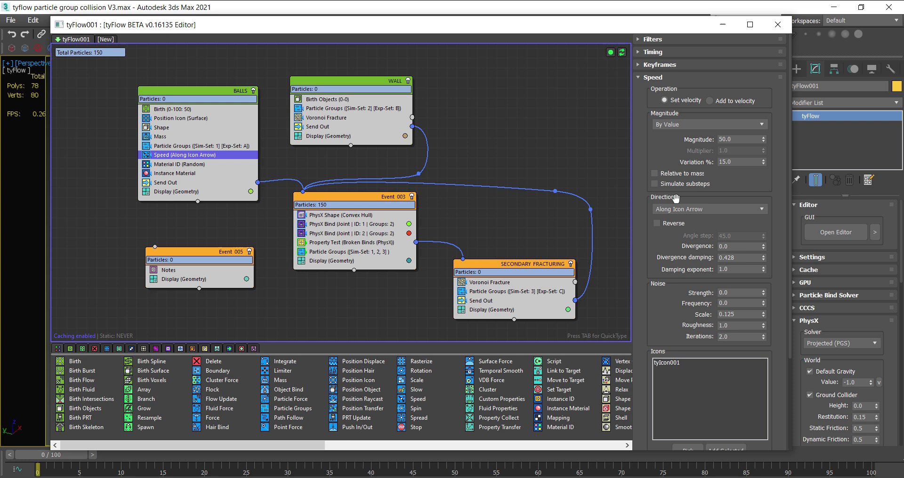
{"action": "left_click", "coordinate": [182, 164]}
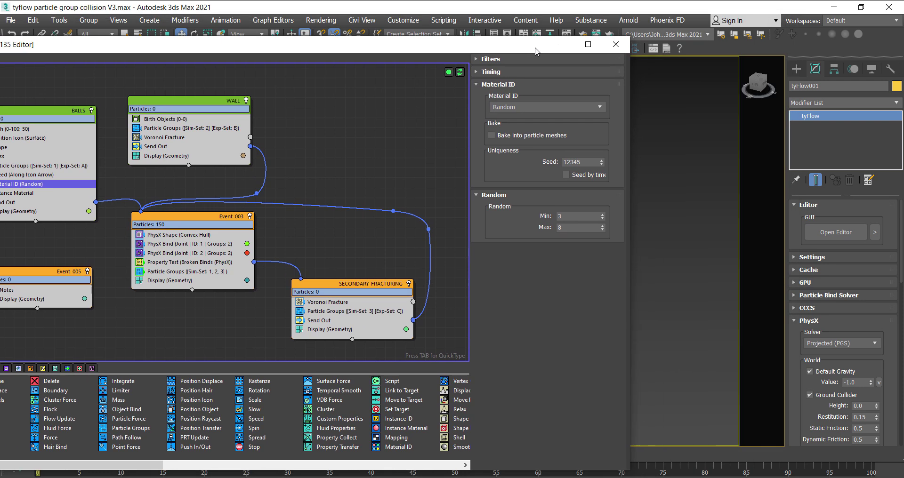
{"action": "left_click_drag", "start_coordinate": [696, 27], "coordinate": [523, 46]}
- Inspect the Random Colors multi/sub-material in the Material Editor, checking sub-material IDs 3 through 8
{"action": "left_click", "coordinate": [658, 136]}
{"action": "key", "text": "m"}
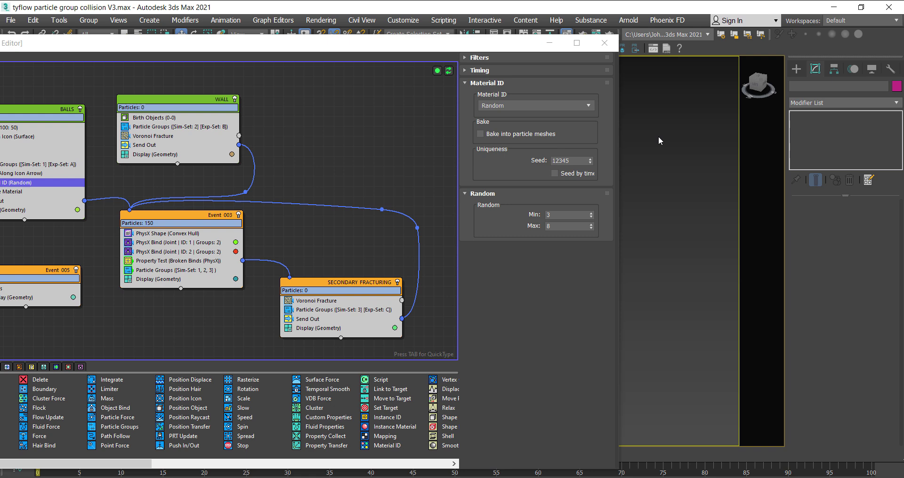
{"action": "left_click_drag", "start_coordinate": [674, 58], "coordinate": [619, 73]}
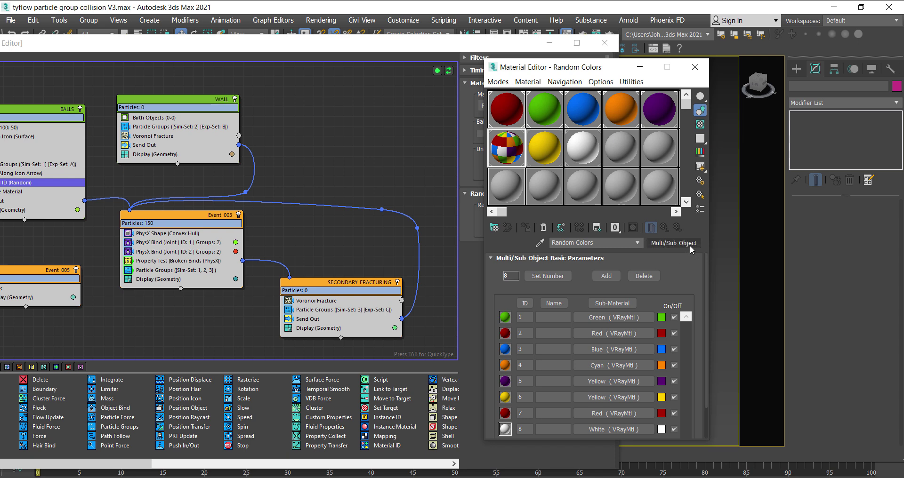
{"action": "left_click_drag", "start_coordinate": [705, 270], "coordinate": [707, 321]}
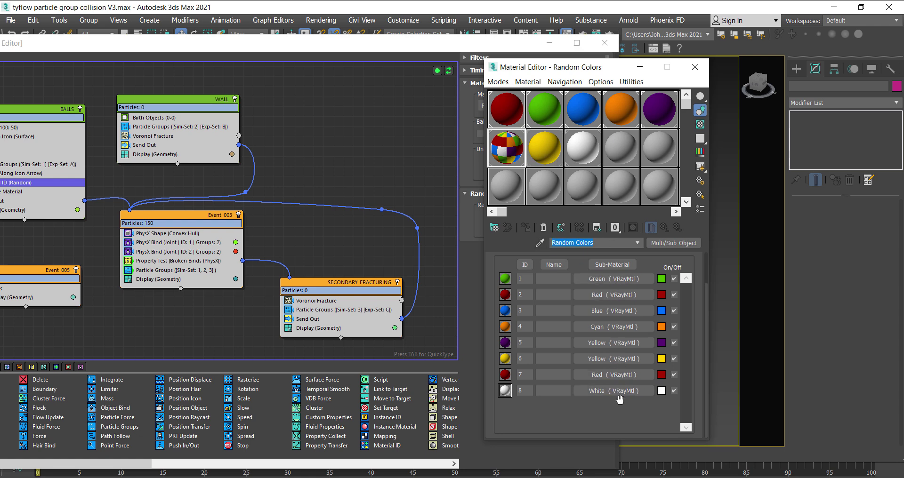
{"action": "left_click", "coordinate": [528, 310]}
{"action": "left_click", "coordinate": [529, 390]}
{"action": "left_click_drag", "start_coordinate": [278, 53], "coordinate": [455, 53]}
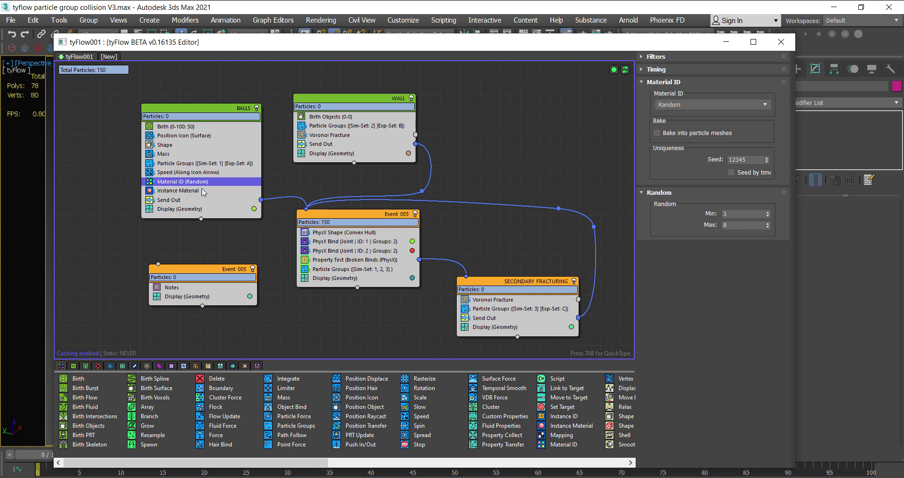
- Check the BALLS material ID range 3–8 and Instance Material setting, then close the Material Editor
{"action": "left_click", "coordinate": [727, 215]}
{"action": "left_click", "coordinate": [735, 224]}
{"action": "left_click", "coordinate": [202, 191]}
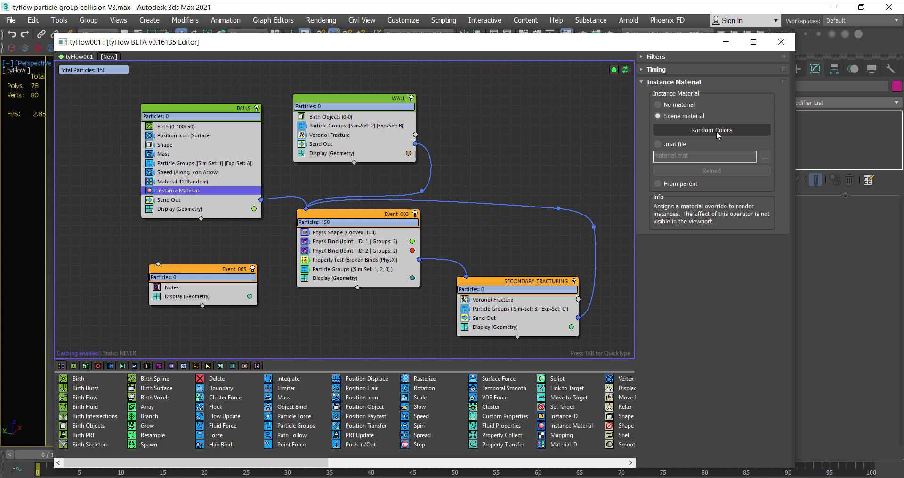
{"action": "left_click_drag", "start_coordinate": [706, 47], "coordinate": [384, 58]}
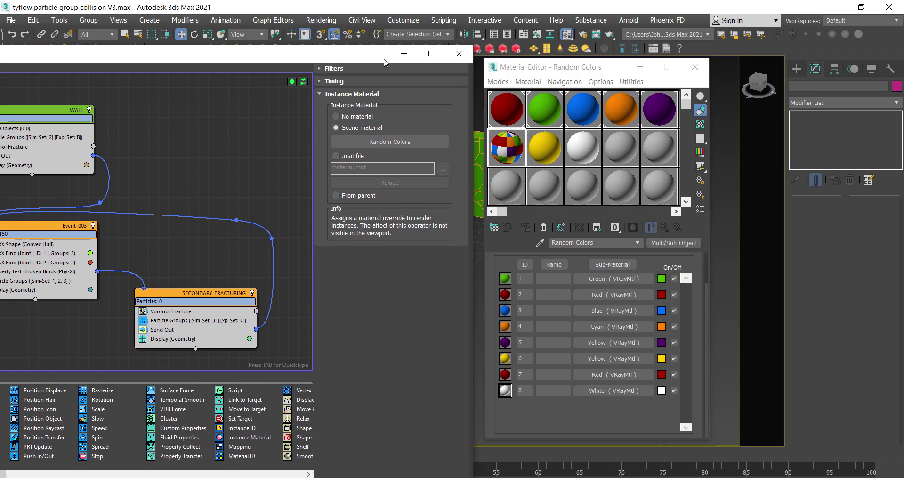
{"action": "left_click", "coordinate": [695, 67]}
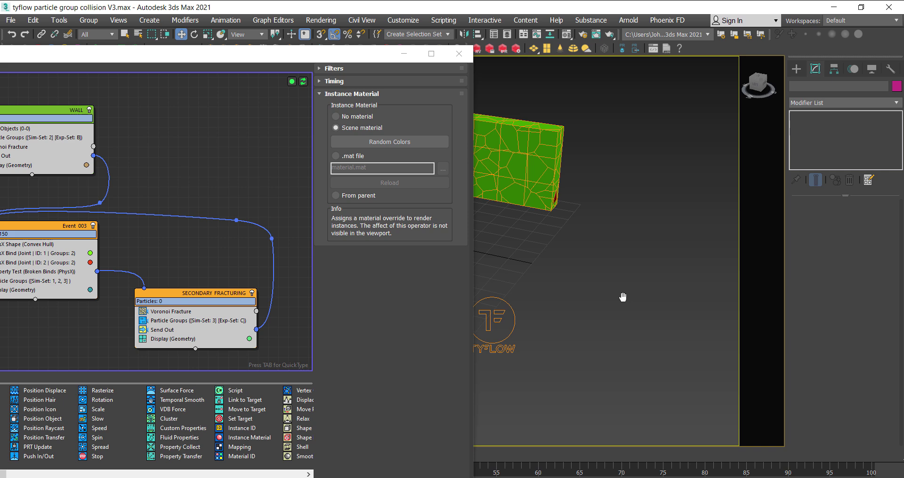
- Confirm in tyFlow001's Object Properties that its material is Random Colors
{"action": "left_click", "coordinate": [516, 314]}
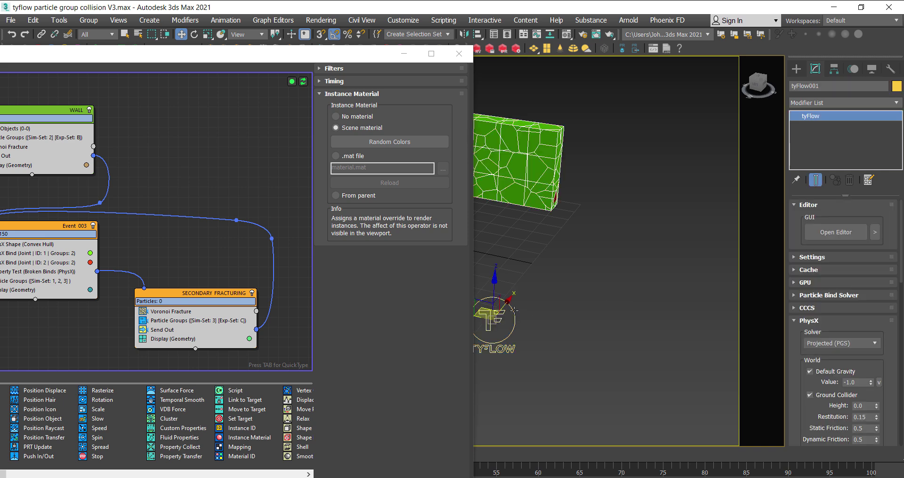
{"action": "right_click", "coordinate": [516, 315]}
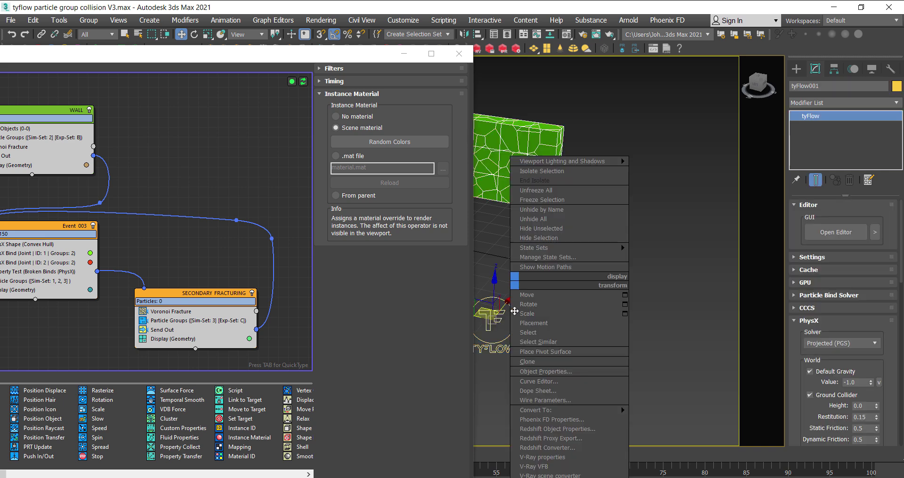
{"action": "left_click", "coordinate": [542, 372]}
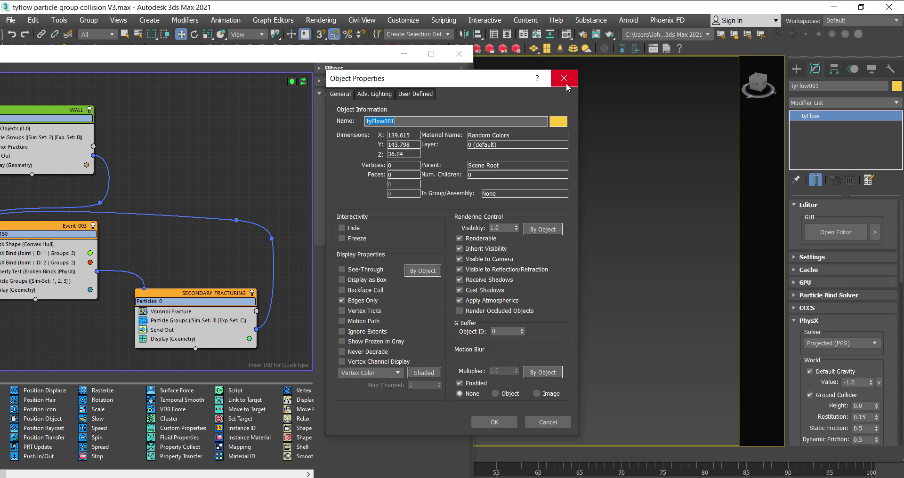
{"action": "left_click", "coordinate": [566, 87]}
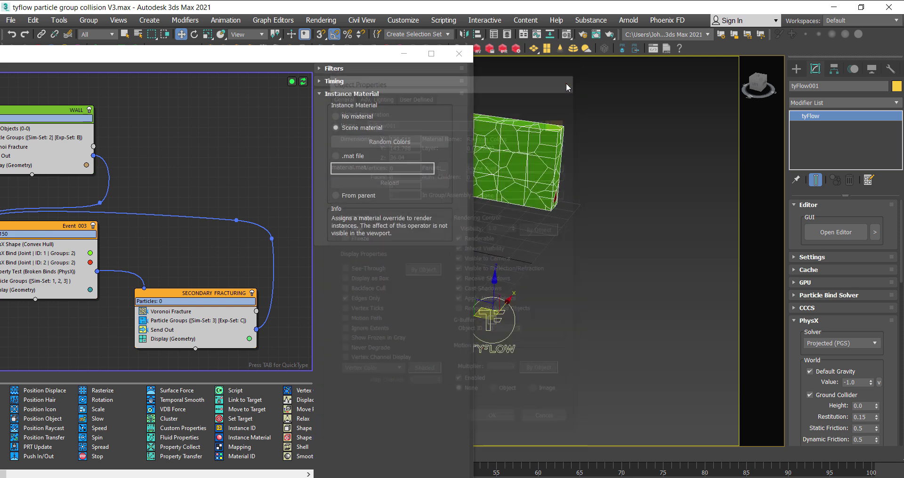
{"action": "left_click_drag", "start_coordinate": [336, 56], "coordinate": [607, 35]}
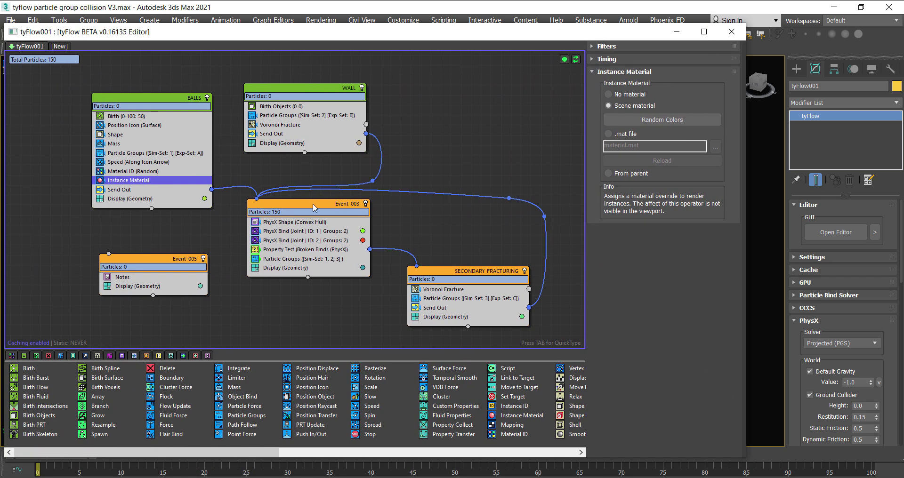
- Display Event 003's PhysX Shape settings: convex hull, 255 max verts, mass override 1.0
{"action": "left_click", "coordinate": [180, 190]}
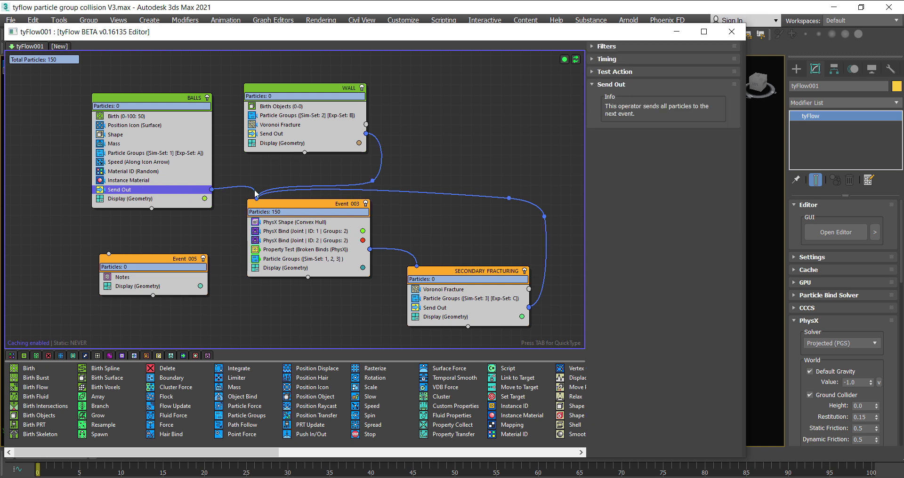
{"action": "left_click", "coordinate": [338, 208]}
{"action": "left_click", "coordinate": [322, 222]}
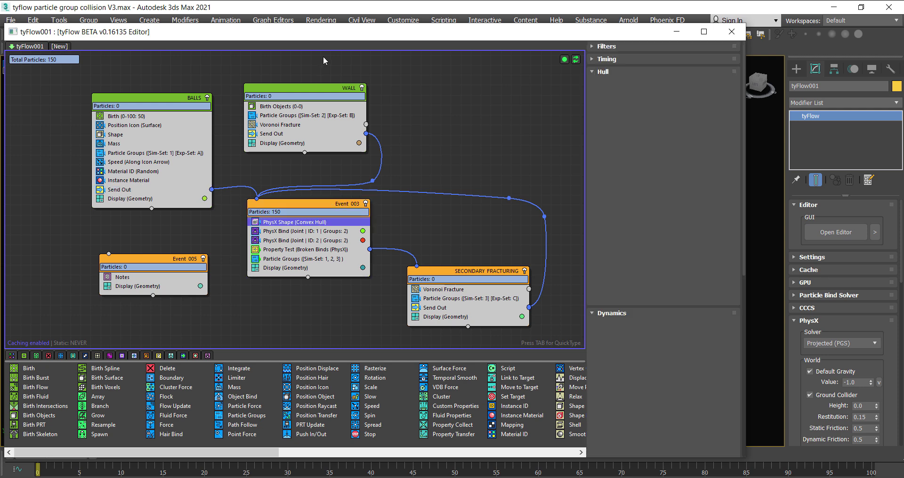
{"action": "left_click_drag", "start_coordinate": [323, 32], "coordinate": [393, 23]}
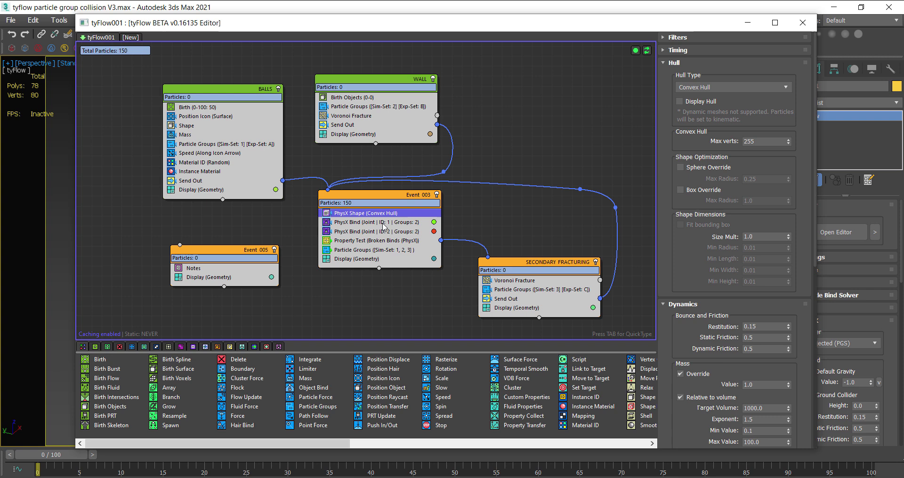
- Open the first PhysX Bind and check its 180000 bind breaking force
{"action": "left_click", "coordinate": [396, 222]}
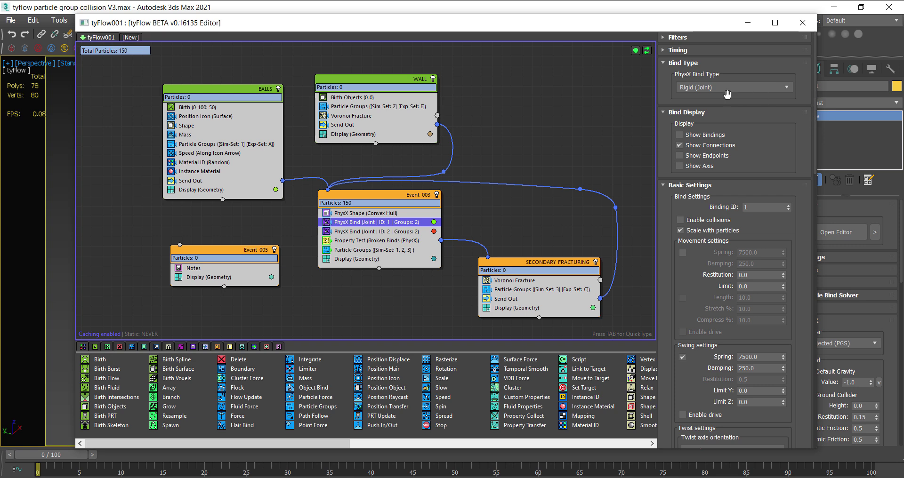
{"action": "scroll", "coordinate": [815, 78], "scroll_direction": "down", "scroll_amount": 1}
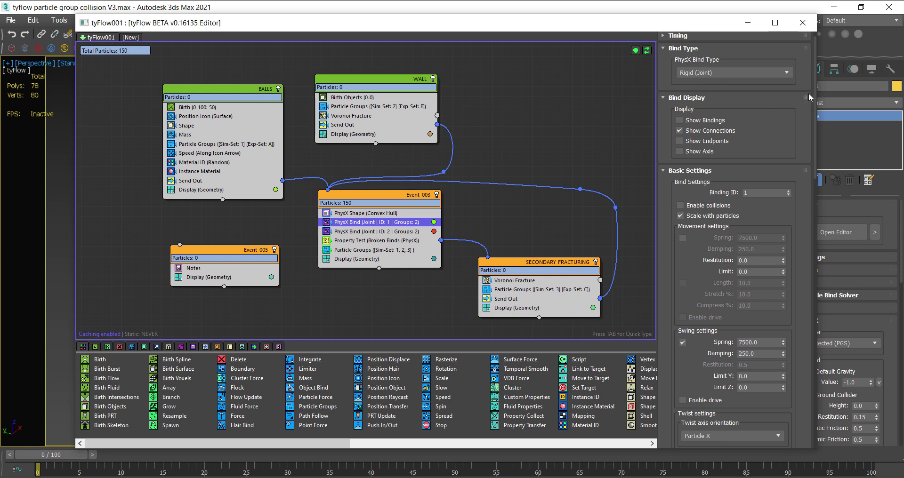
{"action": "left_click_drag", "start_coordinate": [814, 81], "coordinate": [812, 270]}
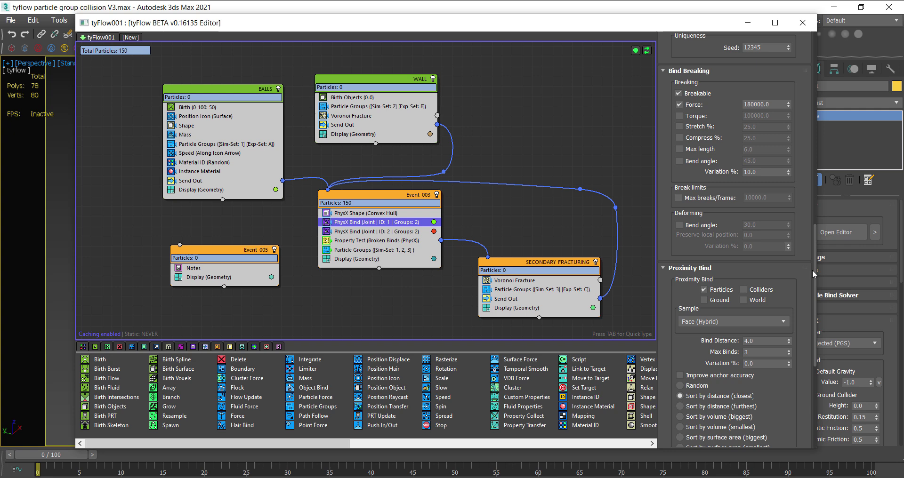
{"action": "left_click_drag", "start_coordinate": [778, 105], "coordinate": [743, 104]}
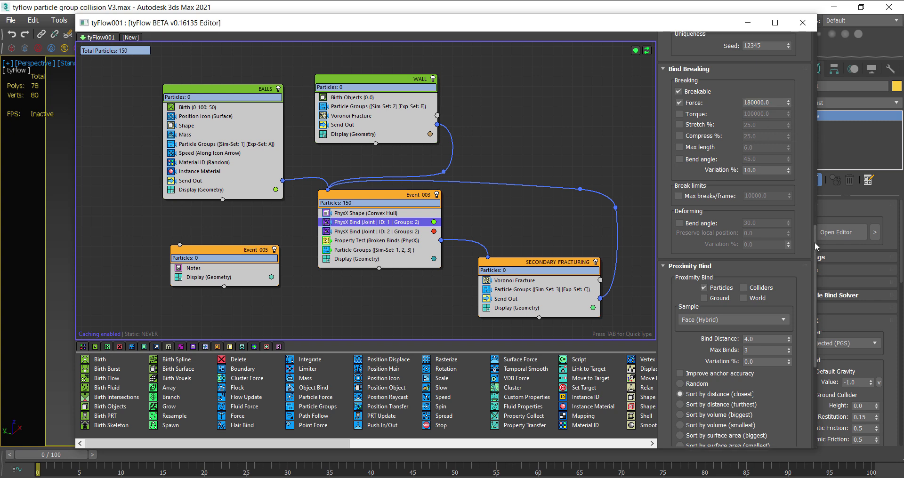
{"action": "left_click_drag", "start_coordinate": [814, 242], "coordinate": [812, 241]}
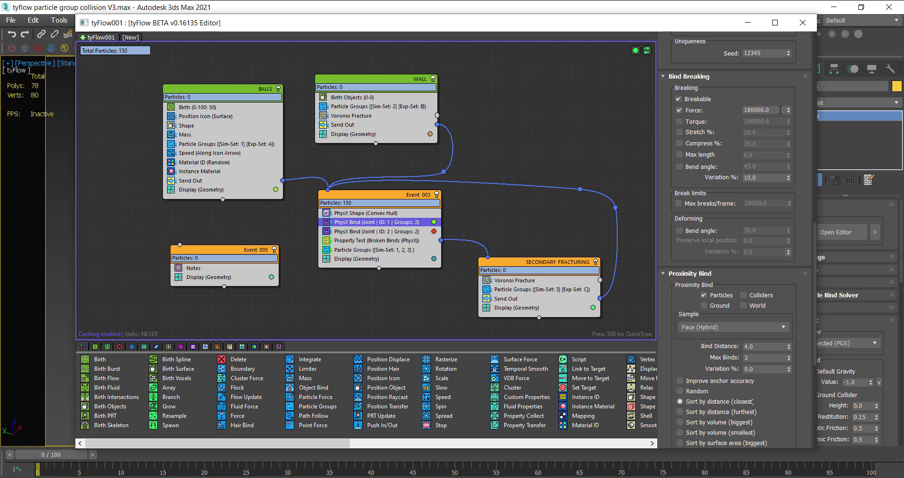
{"action": "left_click_drag", "start_coordinate": [780, 110], "coordinate": [739, 113]}
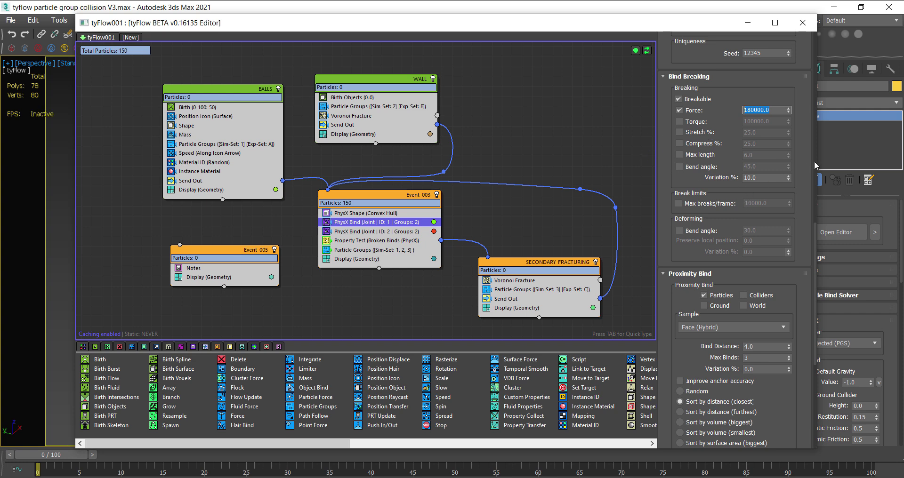
- Review the first bind's proximity bind distance of 4 and its 'wall' clustering channel
{"action": "left_click_drag", "start_coordinate": [815, 253], "coordinate": [818, 293]}
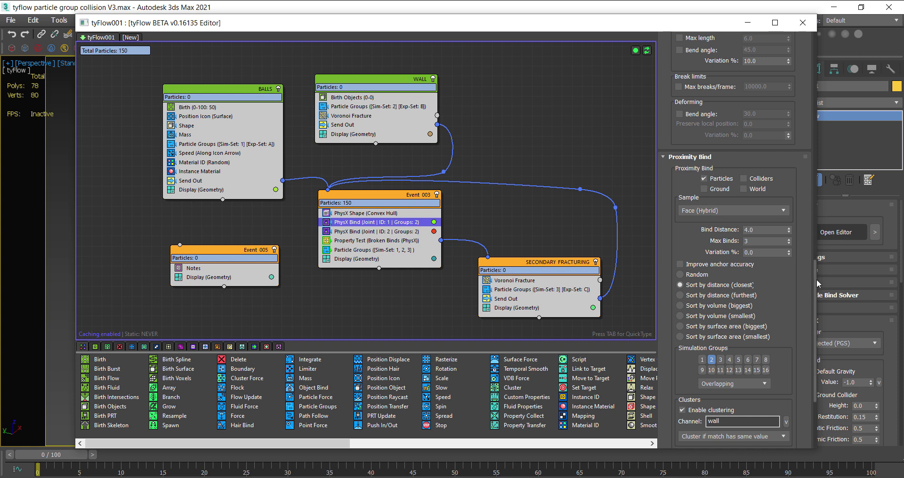
{"action": "left_click_drag", "start_coordinate": [816, 278], "coordinate": [817, 291]}
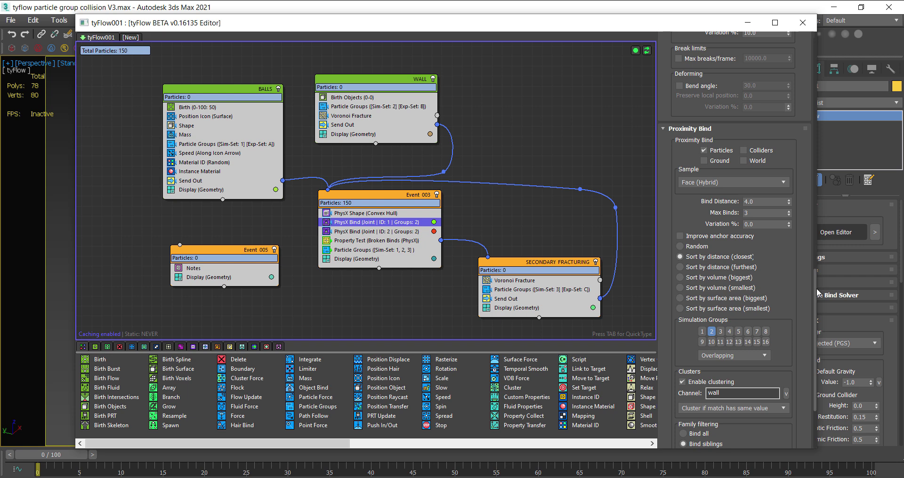
{"action": "left_click_drag", "start_coordinate": [815, 319], "coordinate": [804, 340]}
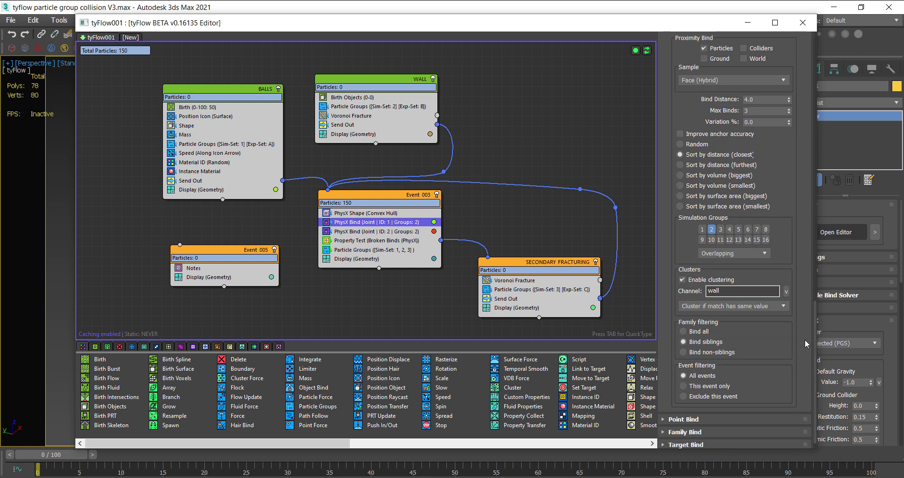
{"action": "left_click_drag", "start_coordinate": [725, 291], "coordinate": [696, 291]}
{"action": "left_click", "coordinate": [362, 119]}
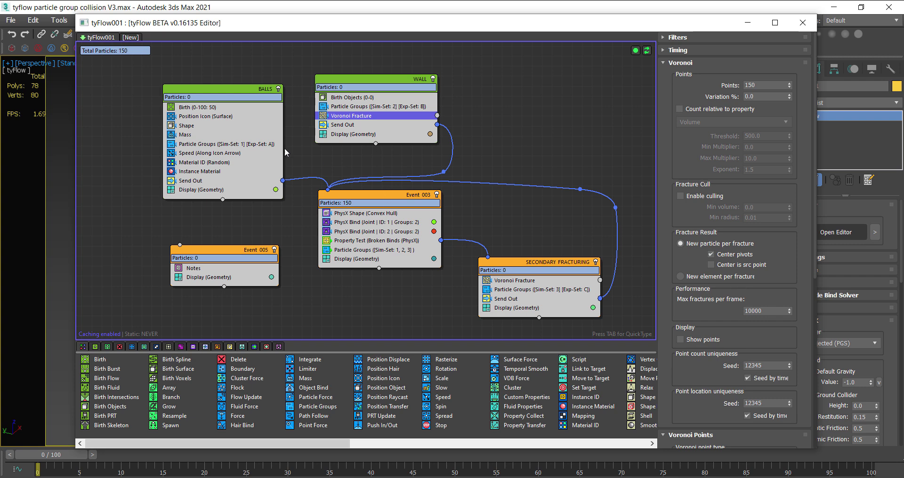
{"action": "left_click", "coordinate": [403, 224]}
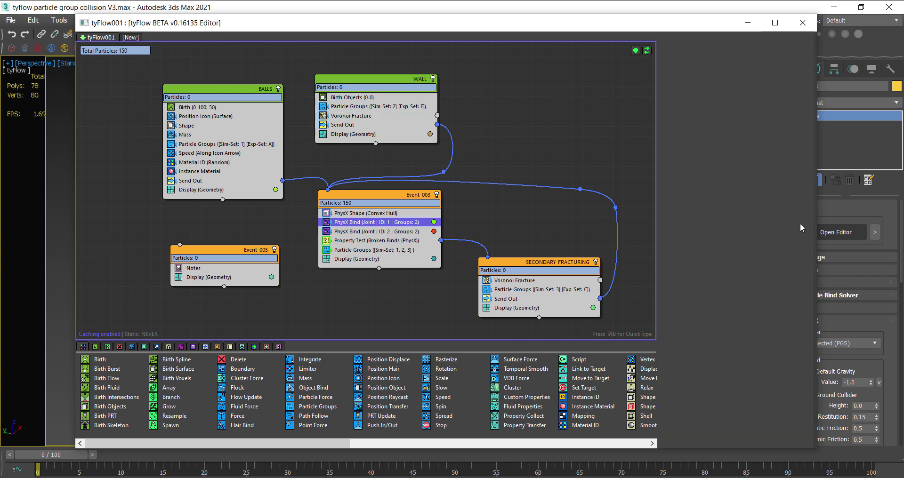
{"action": "left_click_drag", "start_coordinate": [814, 152], "coordinate": [809, 396]}
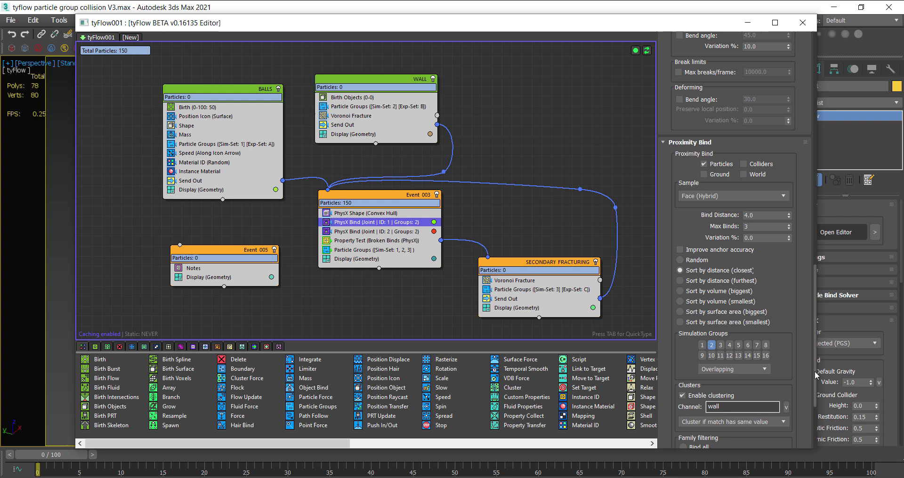
{"action": "scroll", "coordinate": [812, 369], "scroll_direction": "down", "scroll_amount": 2}
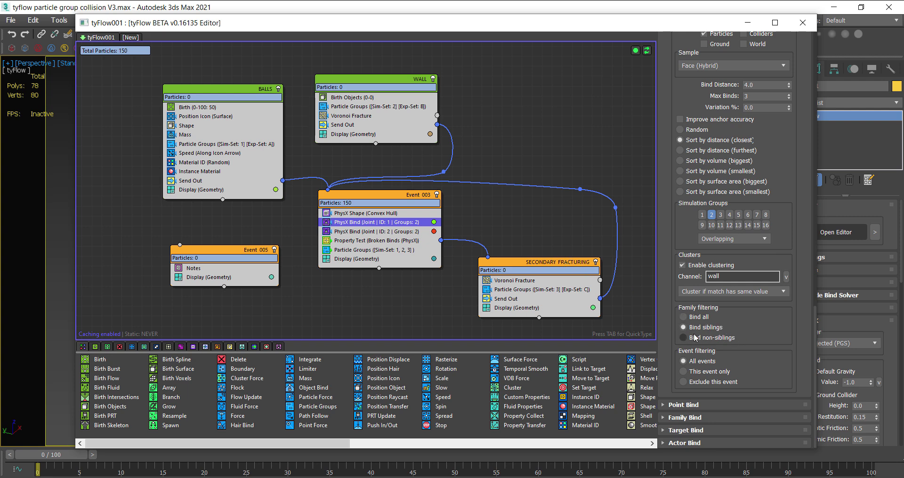
- Show the second PhysX Bind: rigid joint, binding ID 2, swing spring 7500, damping 250
{"action": "left_click", "coordinate": [407, 233]}
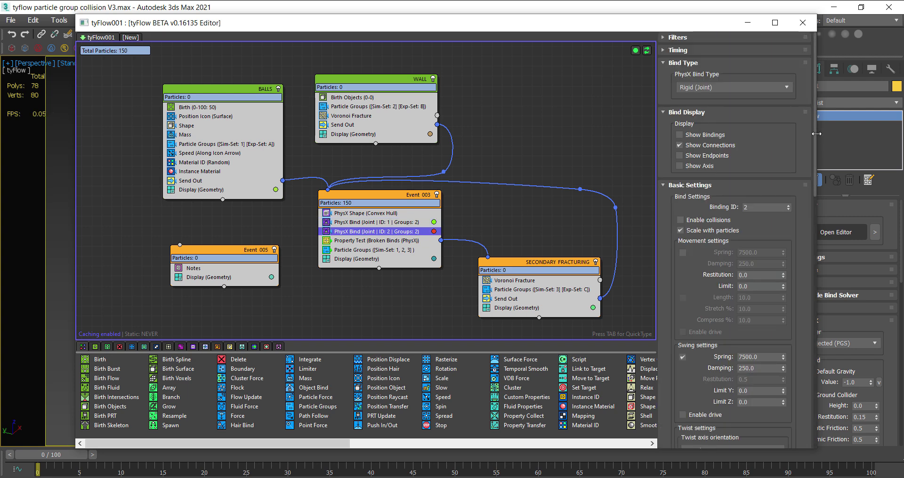
{"action": "left_click_drag", "start_coordinate": [815, 136], "coordinate": [812, 330]}
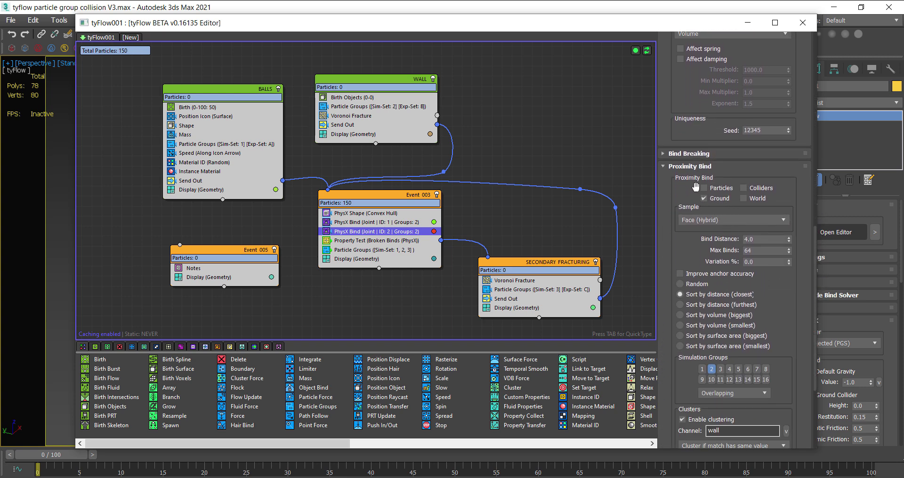
{"action": "mouse_move", "coordinate": [705, 27]}
{"action": "left_mouse_down"}
{"action": "mouse_move", "coordinate": [414, 89]}
{"action": "mouse_move", "coordinate": [316, 74]}
{"action": "left_mouse_up"}
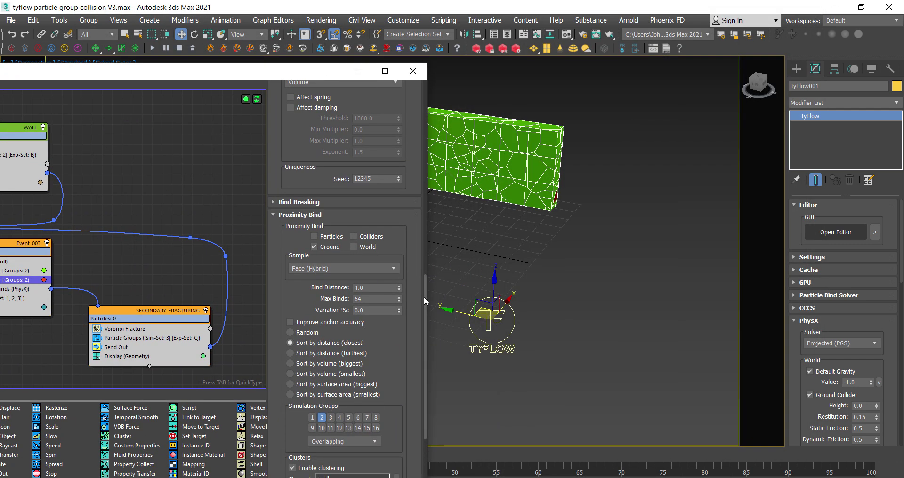
- Zoom in on the wall in wireframe to inspect its bind connections
{"action": "left_click_drag", "start_coordinate": [425, 298], "coordinate": [422, 160]}
{"action": "scroll", "coordinate": [607, 227], "scroll_direction": "up", "scroll_amount": 1}
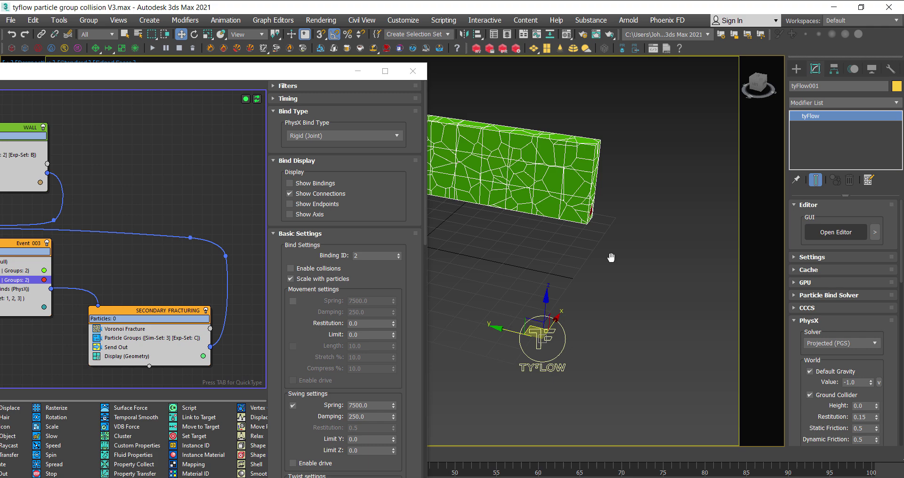
{"action": "scroll", "coordinate": [609, 256], "scroll_direction": "up", "scroll_amount": 1}
{"action": "scroll", "coordinate": [628, 204], "scroll_direction": "up", "scroll_amount": 1}
{"action": "key", "text": "F3"}
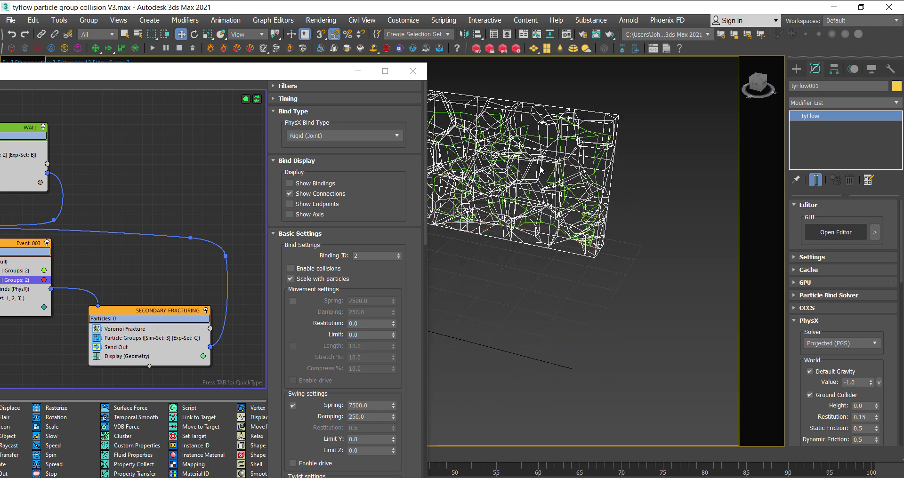
{"action": "scroll", "coordinate": [561, 253], "scroll_direction": "up", "scroll_amount": 2}
{"action": "scroll", "coordinate": [499, 271], "scroll_direction": "up", "scroll_amount": 2}
{"action": "scroll", "coordinate": [536, 271], "scroll_direction": "up", "scroll_amount": 2}
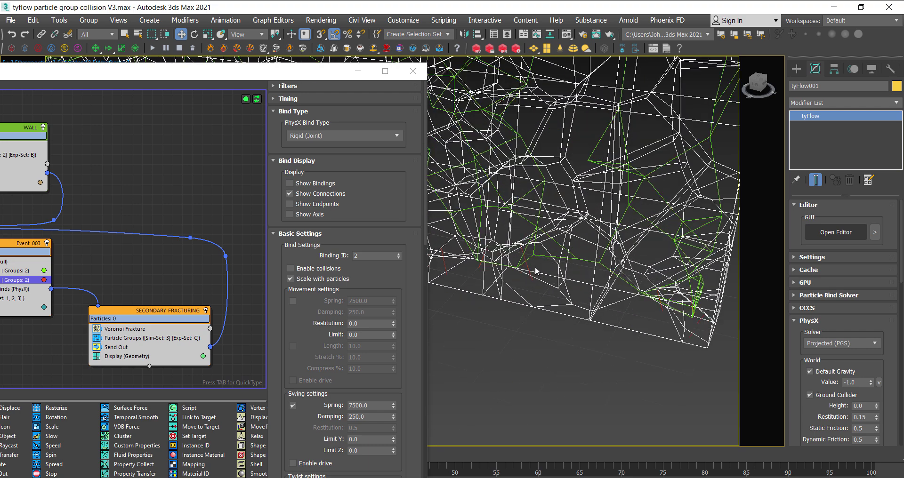
{"action": "scroll", "coordinate": [536, 272], "scroll_direction": "up", "scroll_amount": 1}
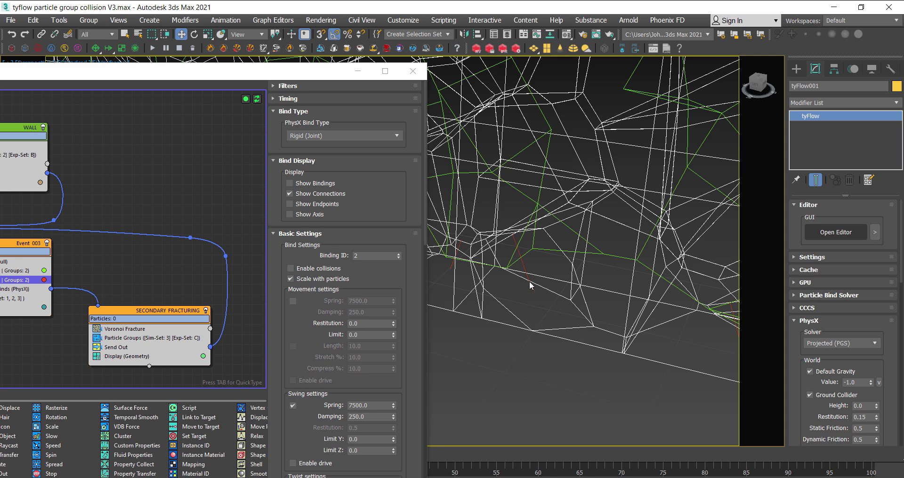
{"action": "scroll", "coordinate": [529, 285], "scroll_direction": "down", "scroll_amount": 2}
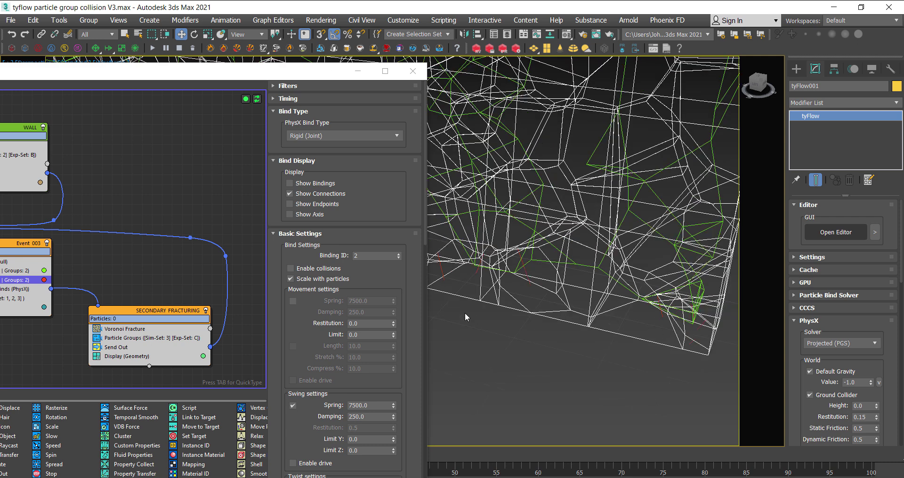
{"action": "scroll", "coordinate": [579, 329], "scroll_direction": "up", "scroll_amount": 1}
{"action": "scroll", "coordinate": [537, 301], "scroll_direction": "up", "scroll_amount": 1}
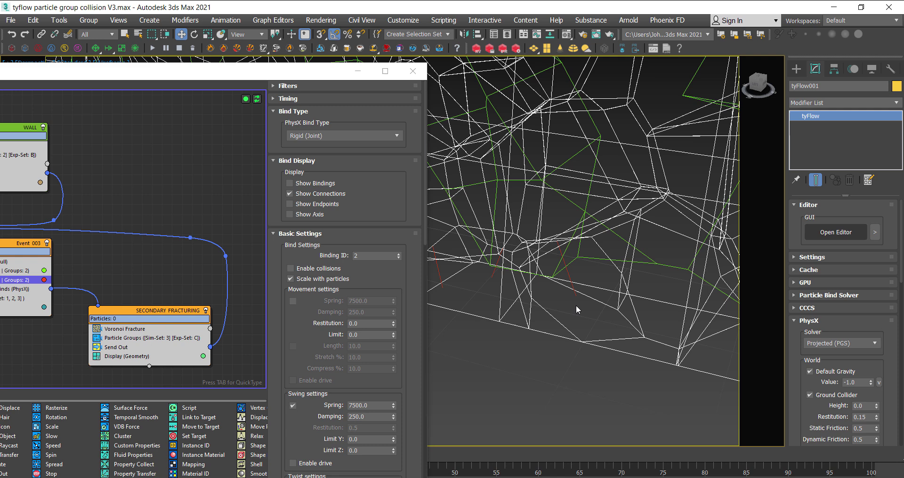
{"action": "scroll", "coordinate": [595, 338], "scroll_direction": "down", "scroll_amount": 1}
{"action": "scroll", "coordinate": [596, 340], "scroll_direction": "down", "scroll_amount": 1}
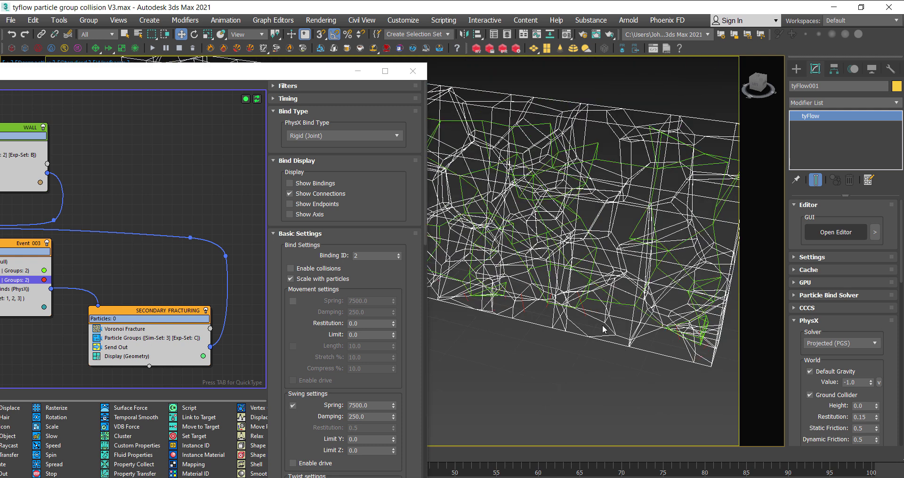
{"action": "scroll", "coordinate": [607, 322], "scroll_direction": "down", "scroll_amount": 2}
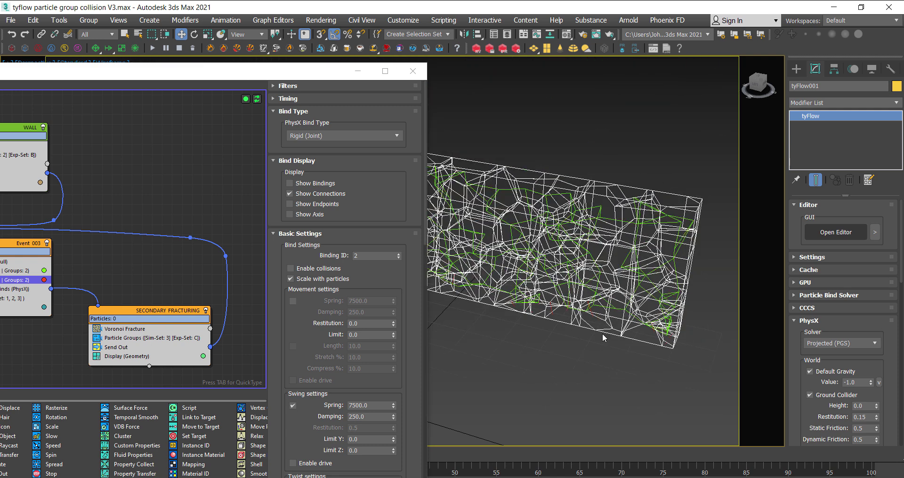
- Restore the wall's shaded display and bring the flow graph back over the scene
{"action": "left_click", "coordinate": [586, 370]}
{"action": "key", "text": "F3"}
{"action": "left_click_drag", "start_coordinate": [340, 77], "coordinate": [680, 61]}
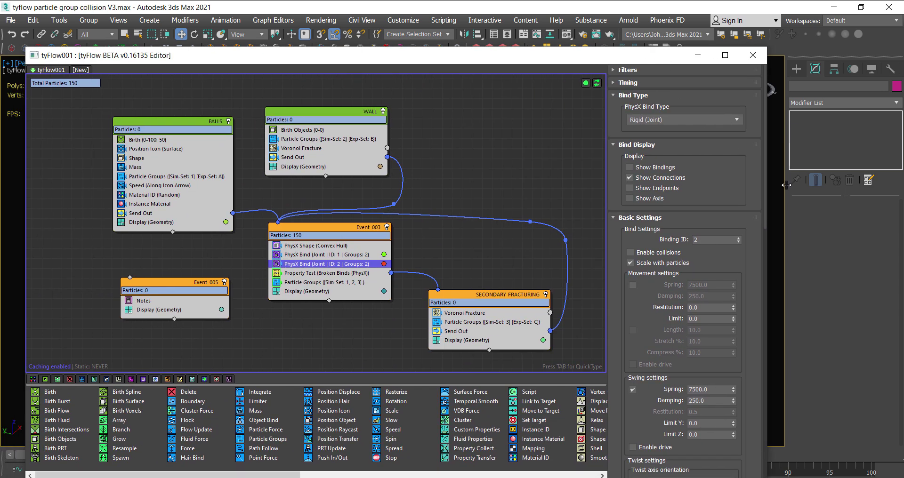
- Check the broken-binds Property Test, then show SECONDARY_FRACTURING's Voronoi: 50 points, 25% variation
{"action": "left_click", "coordinate": [335, 274]}
{"action": "left_click_drag", "start_coordinate": [454, 55], "coordinate": [508, 29]}
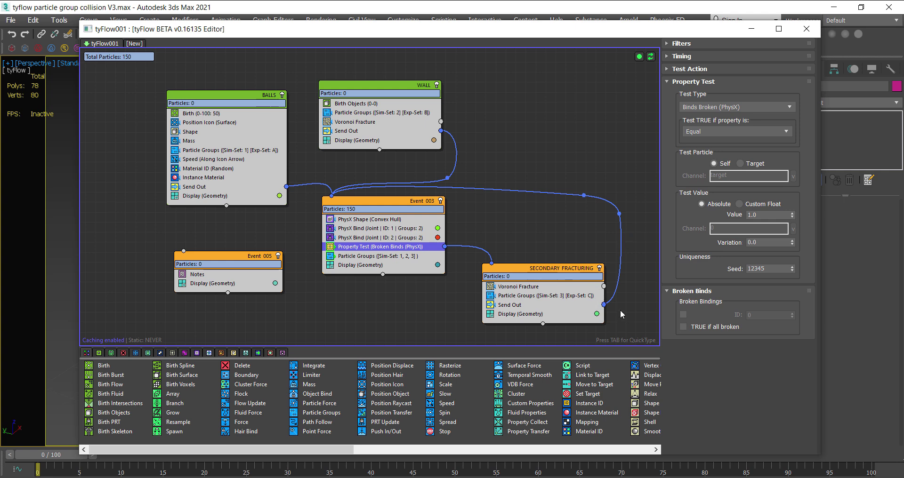
{"action": "scroll", "coordinate": [619, 306], "scroll_direction": "up", "scroll_amount": 1}
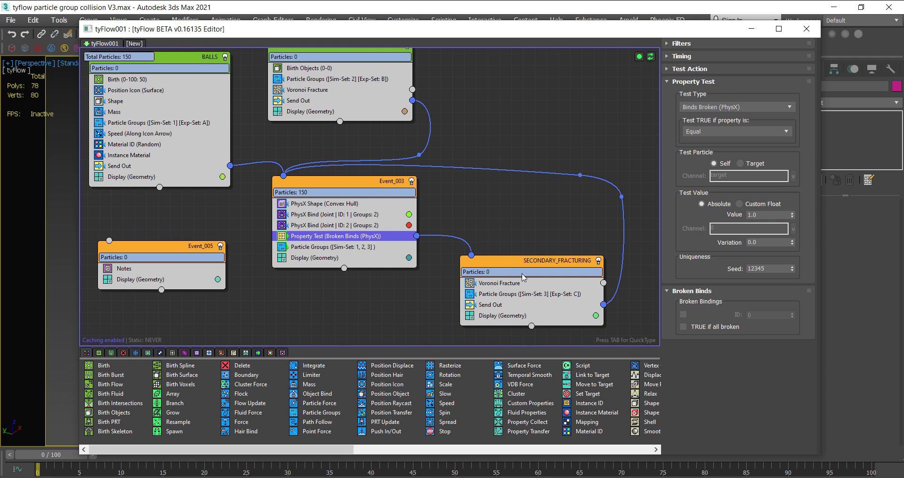
{"action": "left_click", "coordinate": [517, 284]}
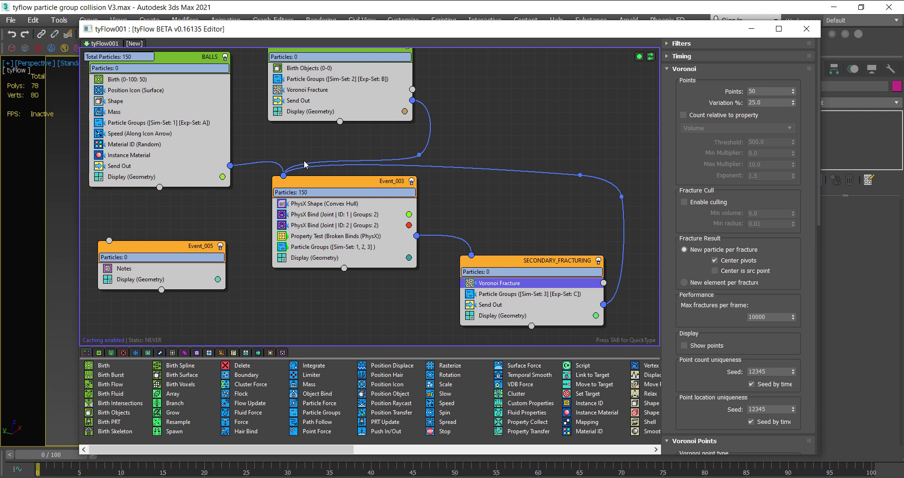
- Check Particle Groups in BALLS, WALL and SECONDARY_FRACTURING, ending on simulation group 3, export group C
{"action": "left_click", "coordinate": [341, 183]}
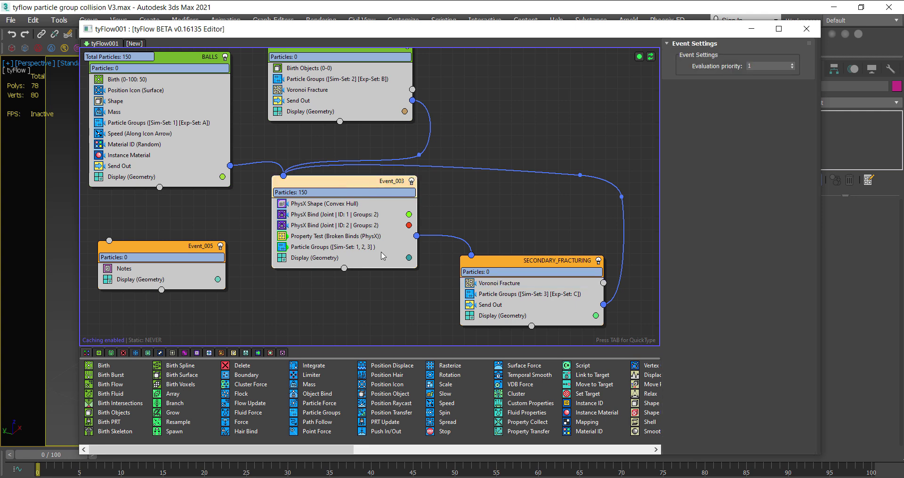
{"action": "left_click", "coordinate": [207, 123]}
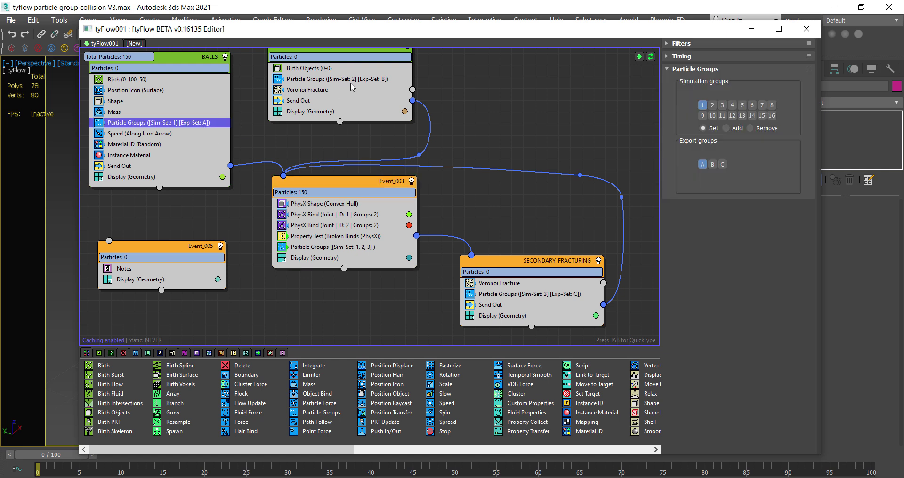
{"action": "left_click", "coordinate": [351, 80]}
{"action": "left_click", "coordinate": [524, 295]}
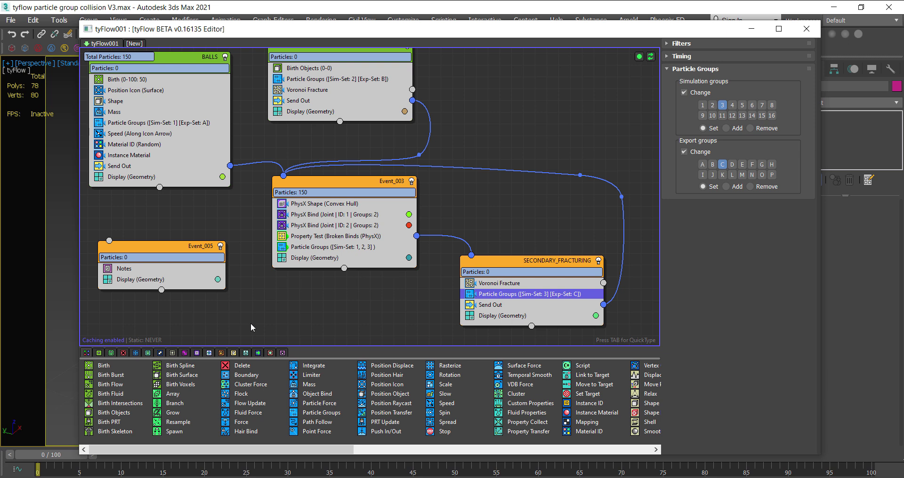
{"action": "mouse_move", "coordinate": [419, 296]}
{"action": "middle_mouse_down"}
{"action": "mouse_move", "coordinate": [433, 297]}
{"action": "mouse_move", "coordinate": [465, 226]}
{"action": "middle_mouse_up"}
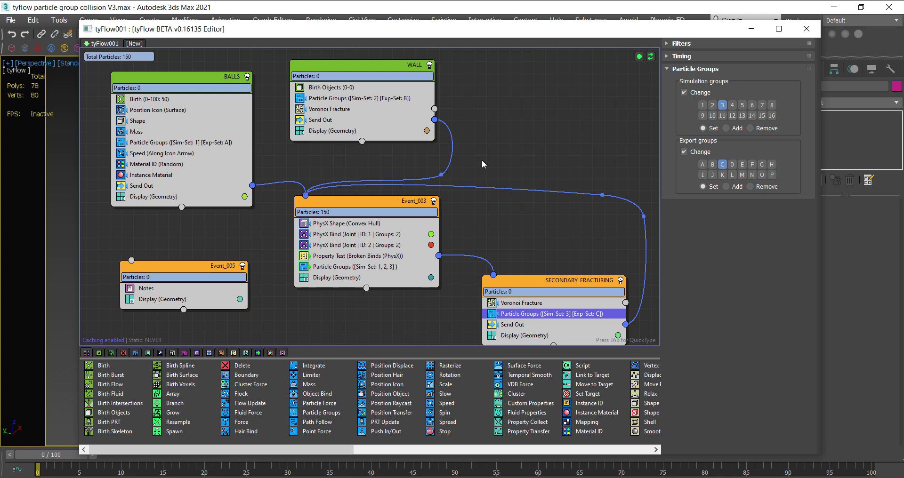
- Show Event_005's Notes on wall bind IDs, mass and groups, highlighting the first sentence
{"action": "left_click", "coordinate": [175, 288]}
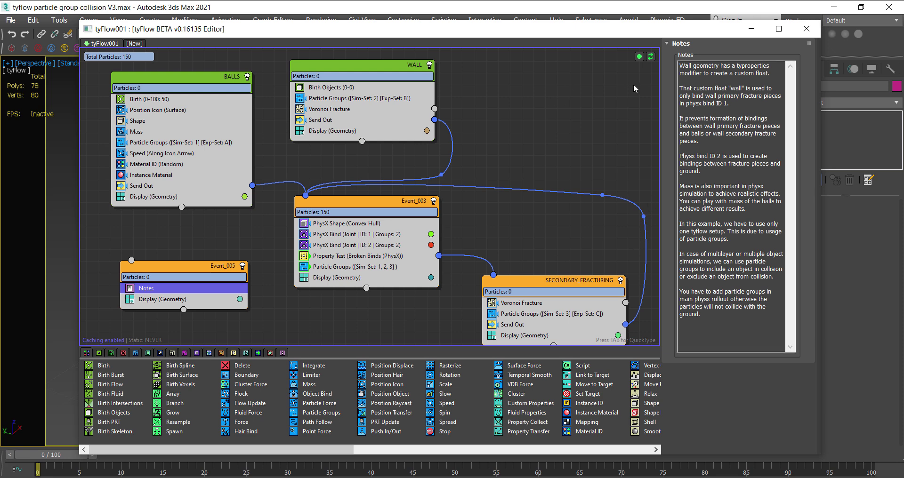
{"action": "left_click_drag", "start_coordinate": [621, 24], "coordinate": [603, 24]}
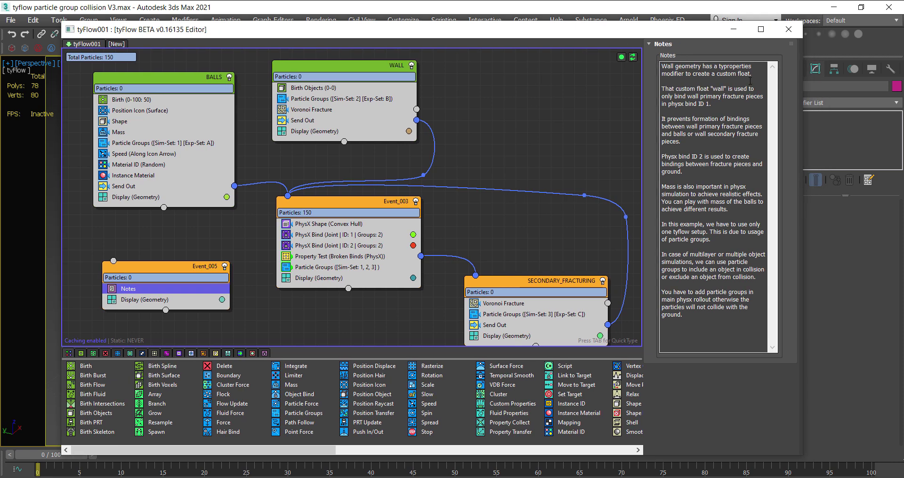
{"action": "left_click_drag", "start_coordinate": [689, 35], "coordinate": [681, 34]}
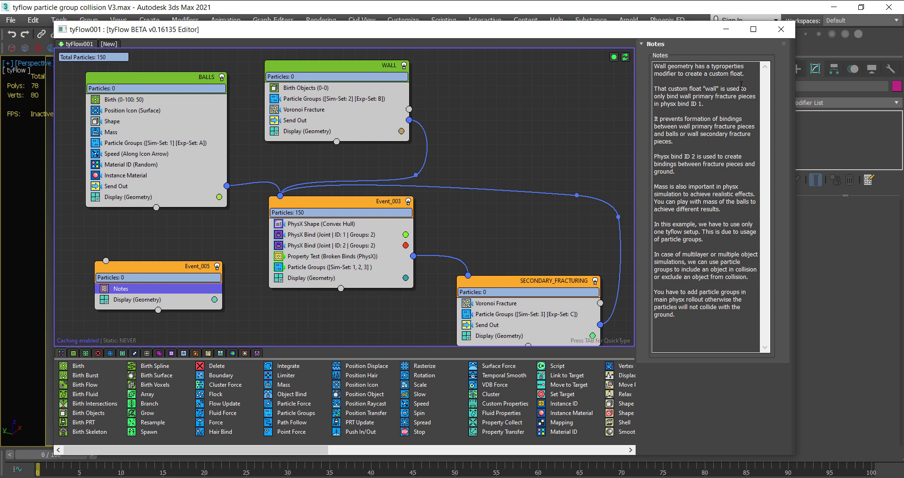
{"action": "left_click_drag", "start_coordinate": [748, 75], "coordinate": [647, 66]}
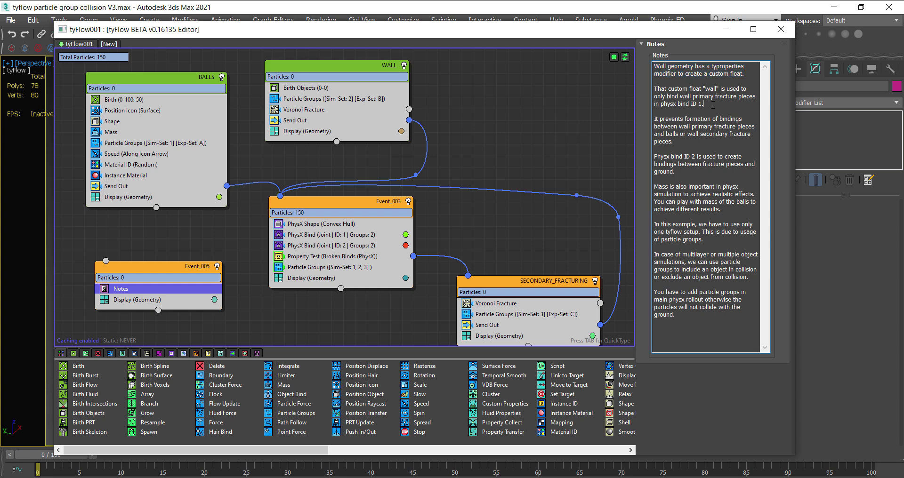
{"action": "triple_click", "coordinate": [694, 96]}
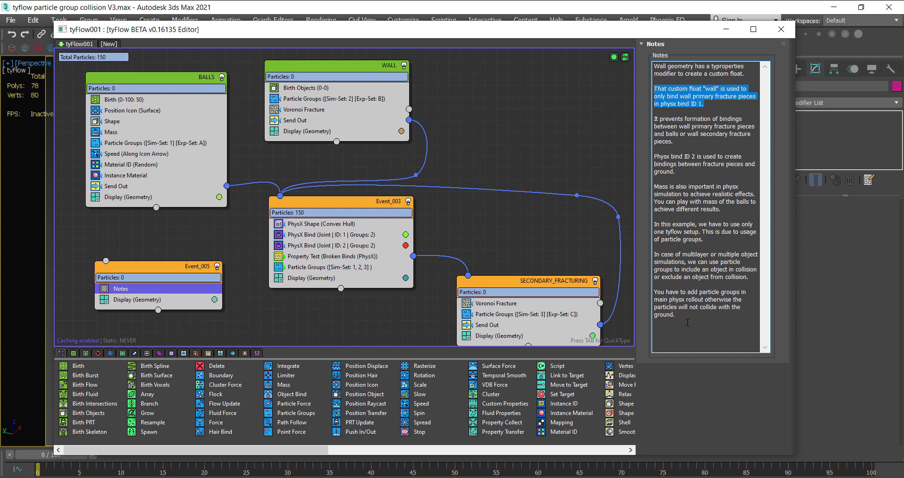
- Highlight the note about adding groups to PhysX and select the tyFlow object in the scene
{"action": "left_click_drag", "start_coordinate": [687, 323], "coordinate": [654, 292]}
{"action": "left_click_drag", "start_coordinate": [696, 34], "coordinate": [456, 32]}
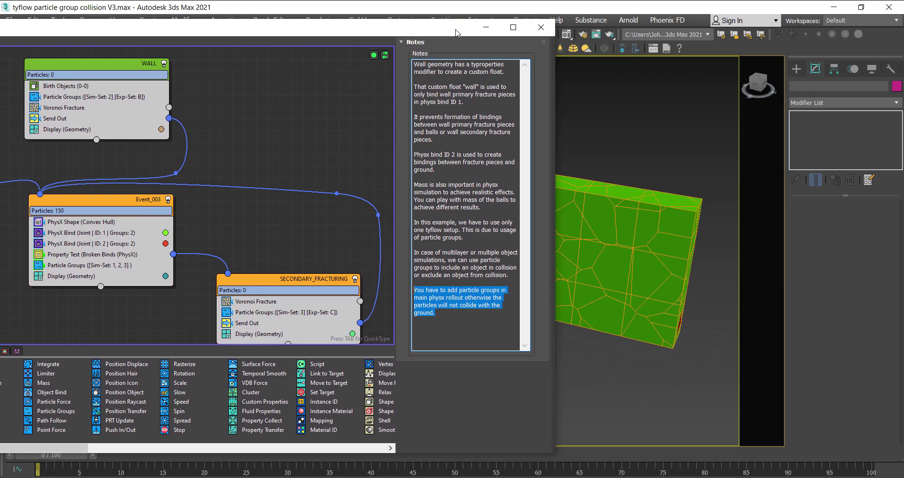
{"action": "scroll", "coordinate": [693, 371], "scroll_direction": "down", "scroll_amount": 3}
{"action": "scroll", "coordinate": [694, 372], "scroll_direction": "down", "scroll_amount": 3}
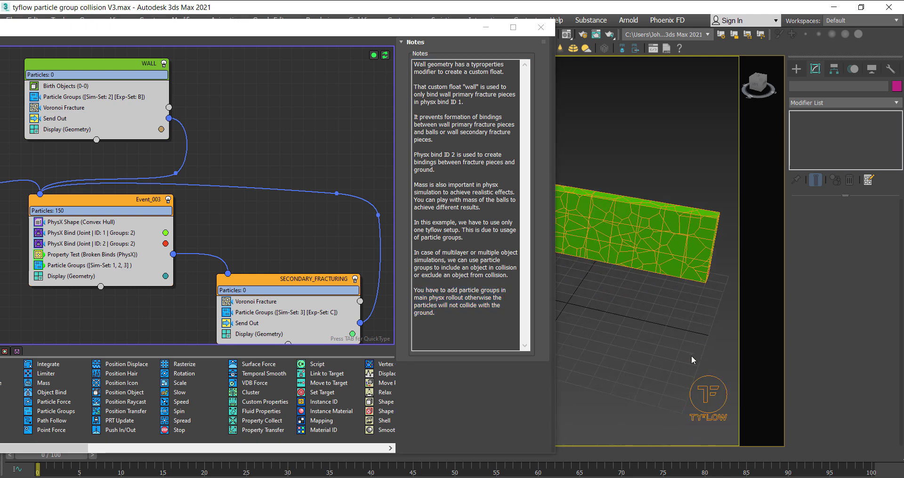
{"action": "scroll", "coordinate": [619, 325], "scroll_direction": "down", "scroll_amount": 3}
{"action": "scroll", "coordinate": [706, 356], "scroll_direction": "up", "scroll_amount": 2}
{"action": "scroll", "coordinate": [640, 307], "scroll_direction": "up", "scroll_amount": 2}
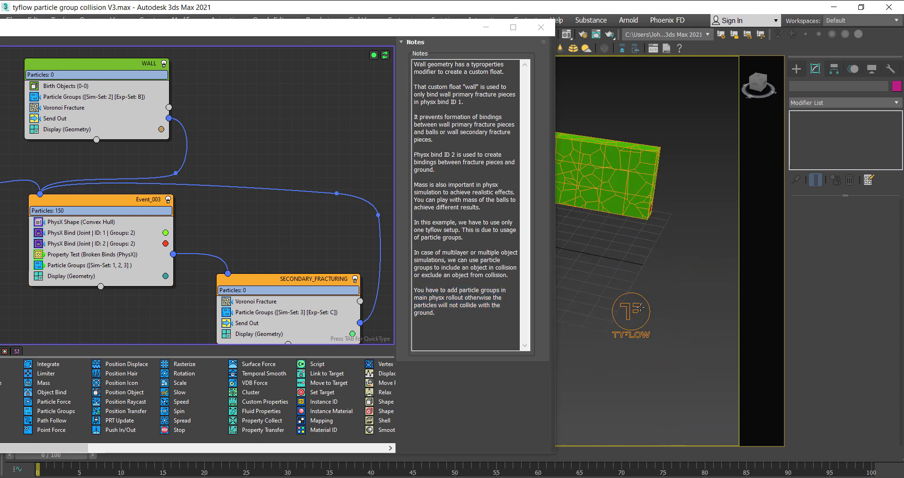
{"action": "left_click", "coordinate": [640, 307]}
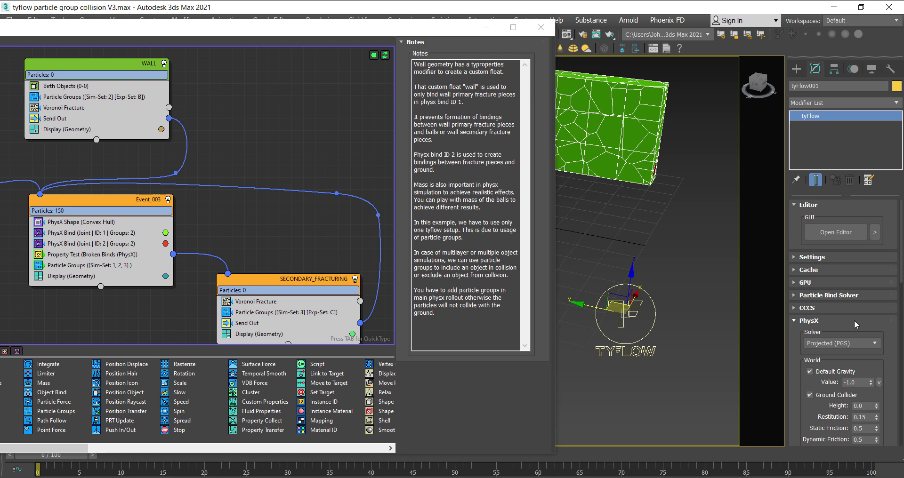
- Enable PhysX simulation group 1 alongside groups 2–3, noting 32 position iterations
{"action": "left_click_drag", "start_coordinate": [900, 233], "coordinate": [900, 280]}
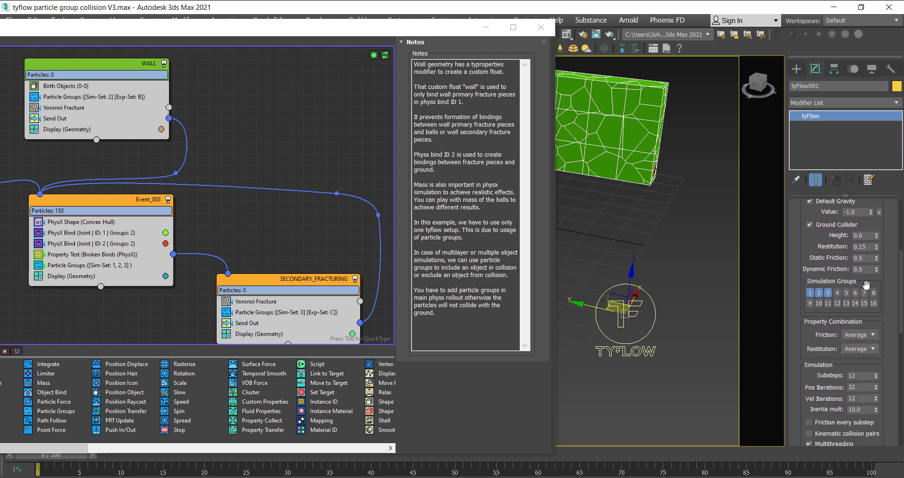
{"action": "left_click", "coordinate": [808, 293]}
{"action": "mouse_move", "coordinate": [901, 276]}
{"action": "left_mouse_down"}
{"action": "mouse_move", "coordinate": [901, 286]}
{"action": "mouse_move", "coordinate": [900, 207]}
{"action": "left_mouse_up"}
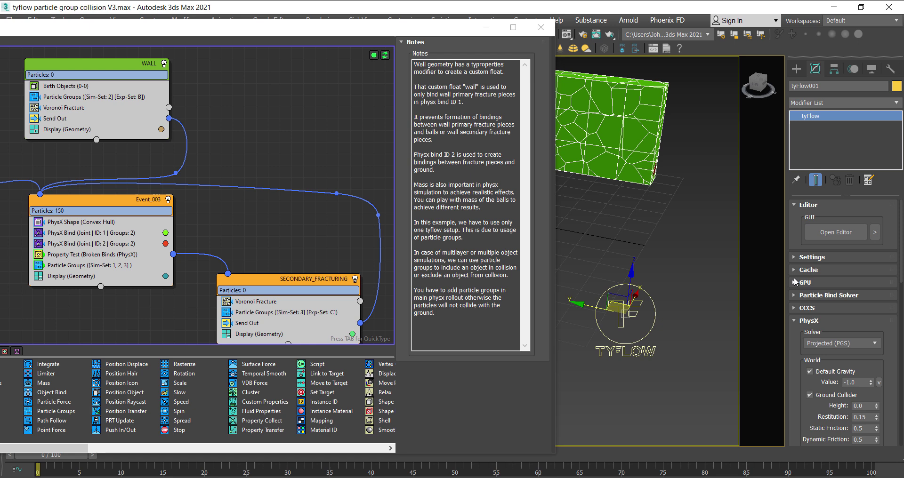
{"action": "mouse_move", "coordinate": [901, 245]}
{"action": "left_mouse_down"}
{"action": "mouse_move", "coordinate": [901, 347]}
{"action": "mouse_move", "coordinate": [901, 315]}
{"action": "left_mouse_up"}
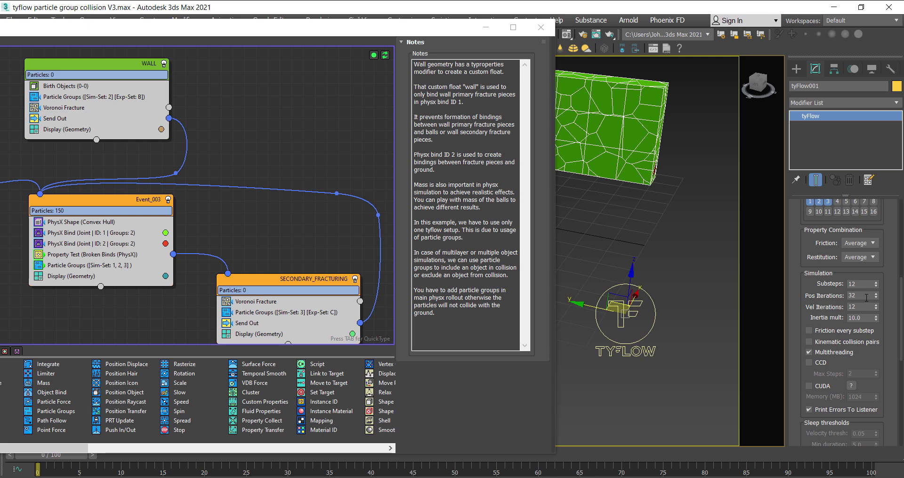
{"action": "double_click", "coordinate": [866, 296]}
{"action": "scroll", "coordinate": [849, 298], "scroll_direction": "up", "scroll_amount": 3}
{"action": "scroll", "coordinate": [849, 297], "scroll_direction": "up", "scroll_amount": 3}
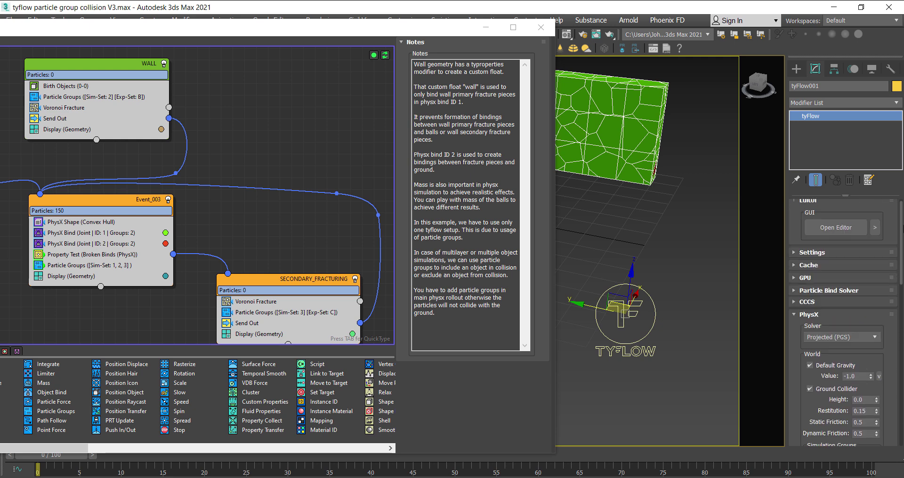
{"action": "scroll", "coordinate": [850, 297], "scroll_direction": "up", "scroll_amount": 1}
{"action": "scroll", "coordinate": [901, 320], "scroll_direction": "down", "scroll_amount": 4}
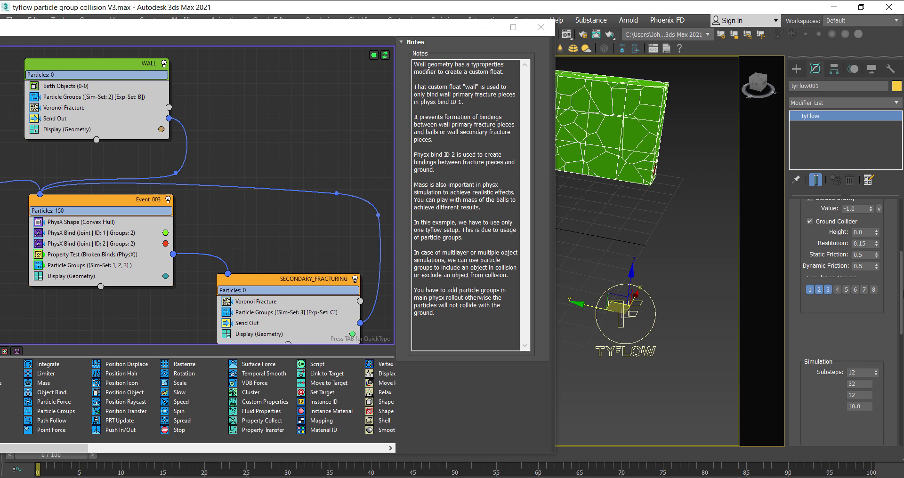
{"action": "scroll", "coordinate": [901, 320], "scroll_direction": "down", "scroll_amount": 3}
{"action": "left_click_drag", "start_coordinate": [901, 321], "coordinate": [902, 298]}
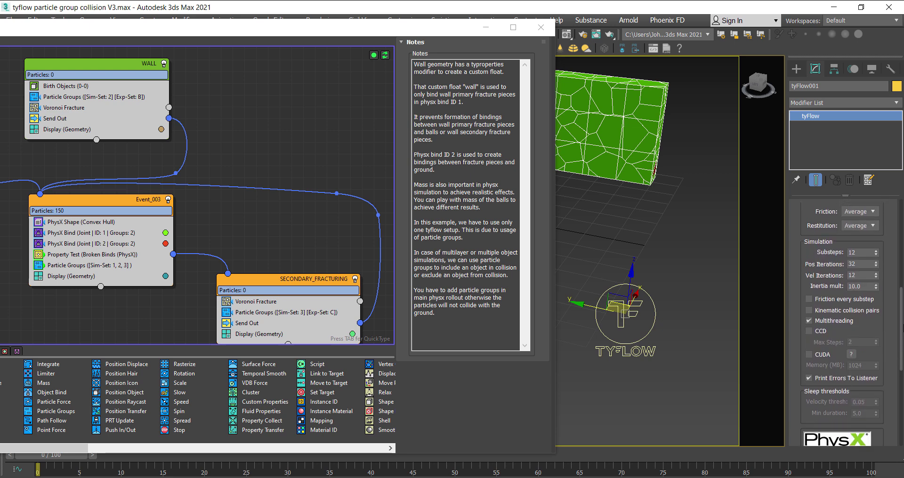
{"action": "scroll", "coordinate": [842, 282], "scroll_direction": "up", "scroll_amount": 5}
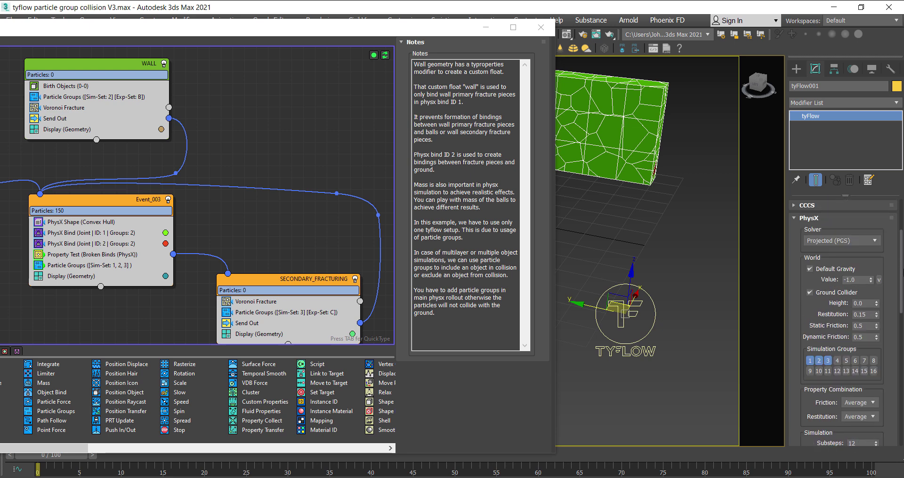
- Inspect tyFlow001's Settings rollout, noting the 1/2 Frame time step, then collapse it
{"action": "left_click", "coordinate": [794, 224]}
{"action": "left_click", "coordinate": [798, 225]}
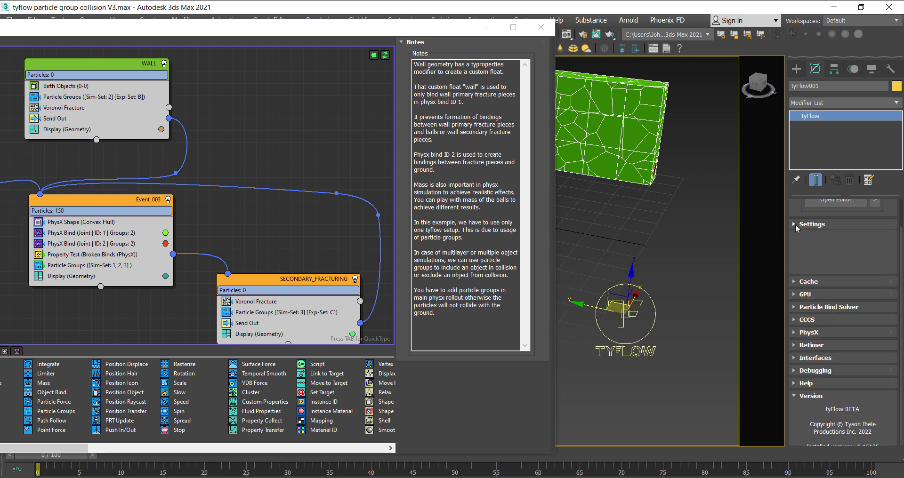
{"action": "left_click_drag", "start_coordinate": [895, 244], "coordinate": [902, 256]}
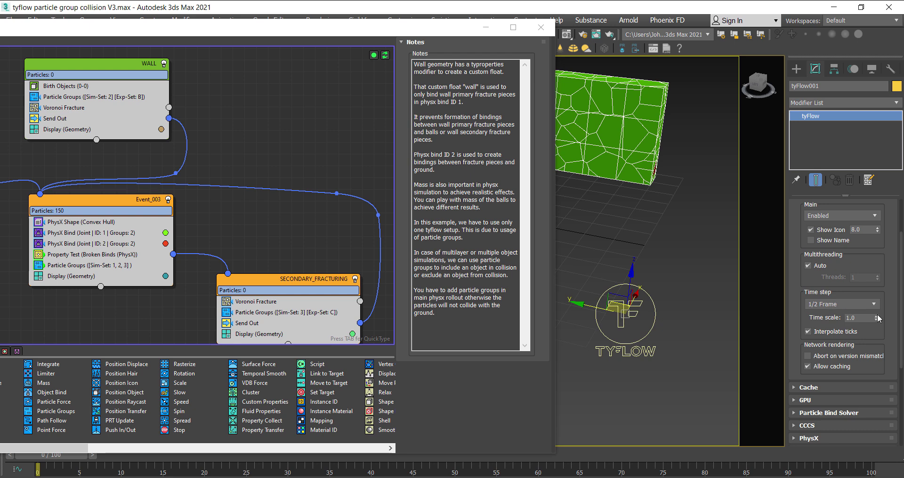
{"action": "scroll", "coordinate": [902, 287], "scroll_direction": "up", "scroll_amount": 3}
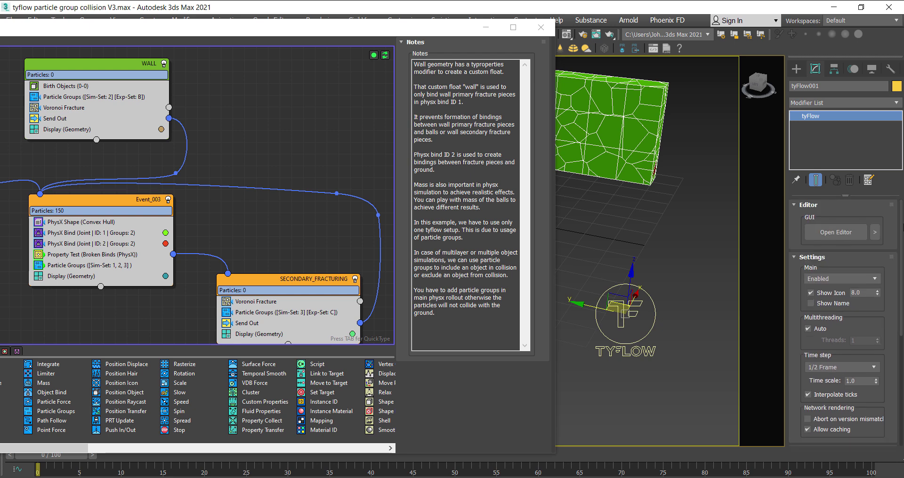
{"action": "left_click", "coordinate": [800, 256]}
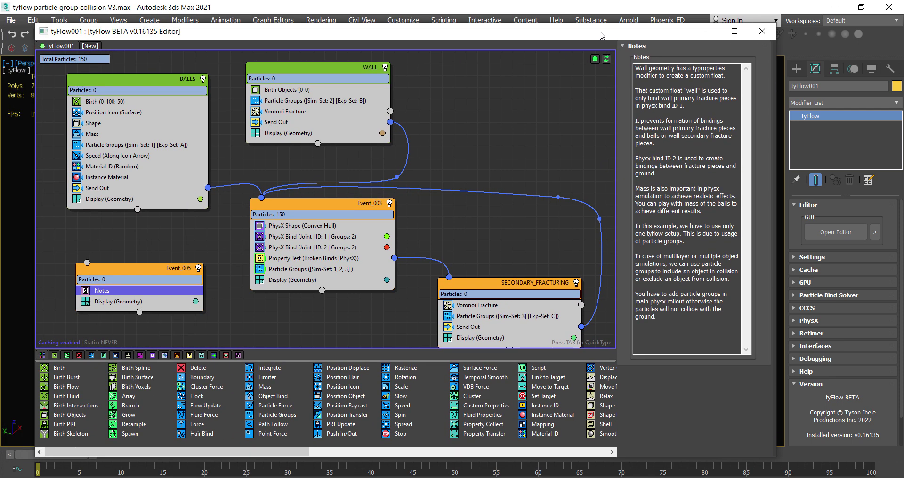
{"action": "scroll", "coordinate": [443, 197], "scroll_direction": "down", "scroll_amount": 1}
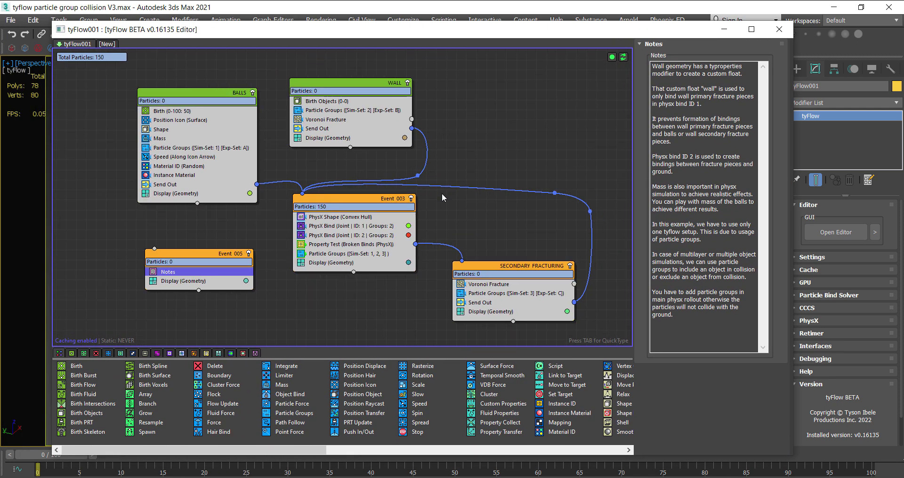
{"action": "scroll", "coordinate": [466, 217], "scroll_direction": "up", "scroll_amount": 1}
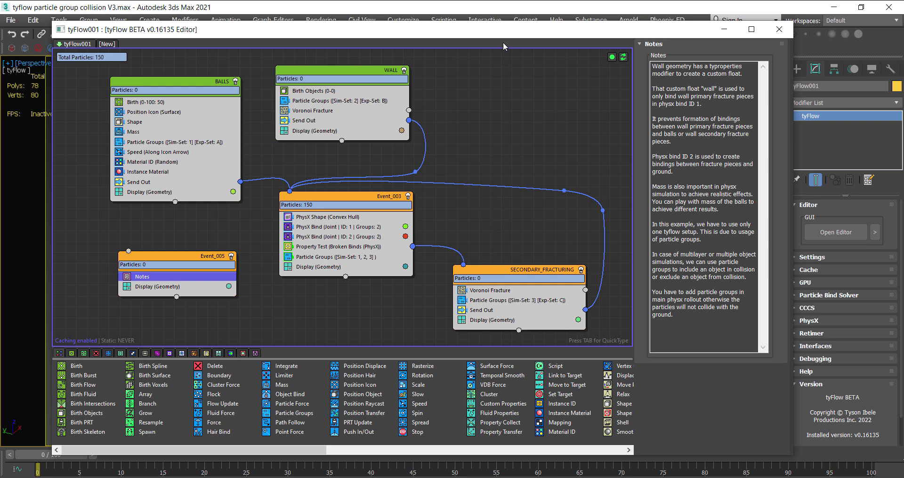
{"action": "left_click_drag", "start_coordinate": [502, 34], "coordinate": [513, 28]}
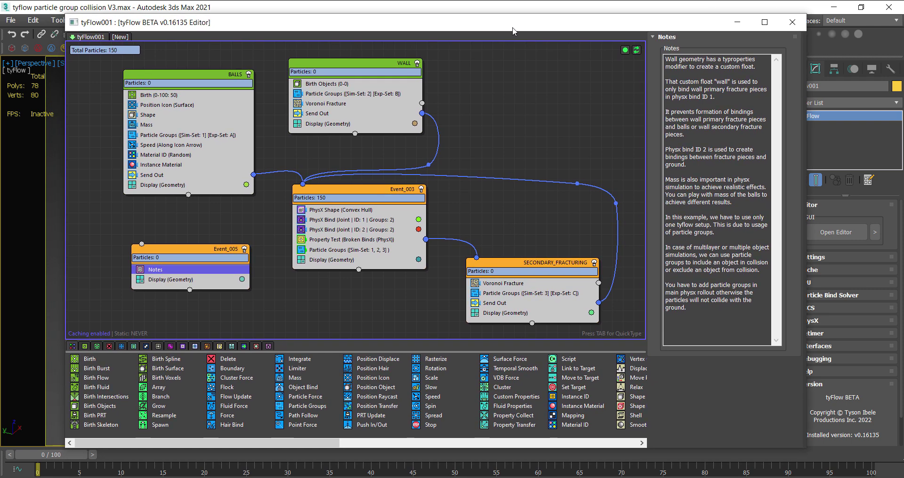